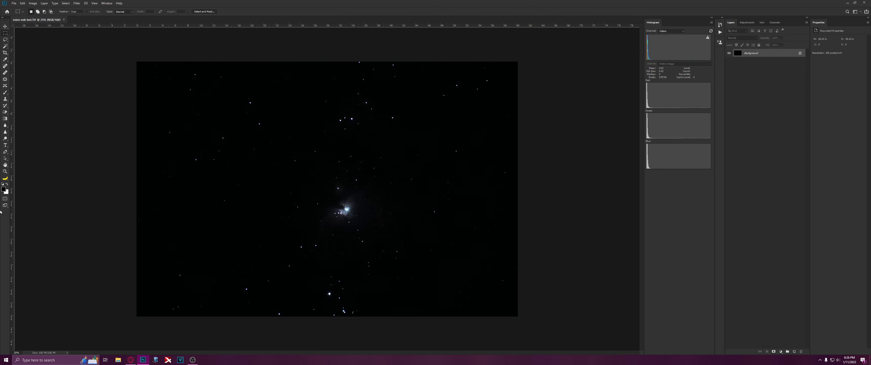
# Examine the nebula core and the bright stars above it at different magnifications in the unedited image.
pyautogui.click(3, 172)
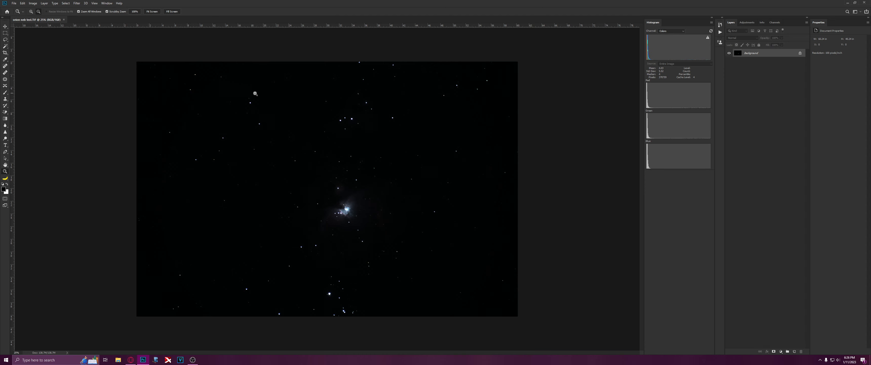
pyautogui.moveTo(332, 204); pyautogui.dragTo(344, 223)
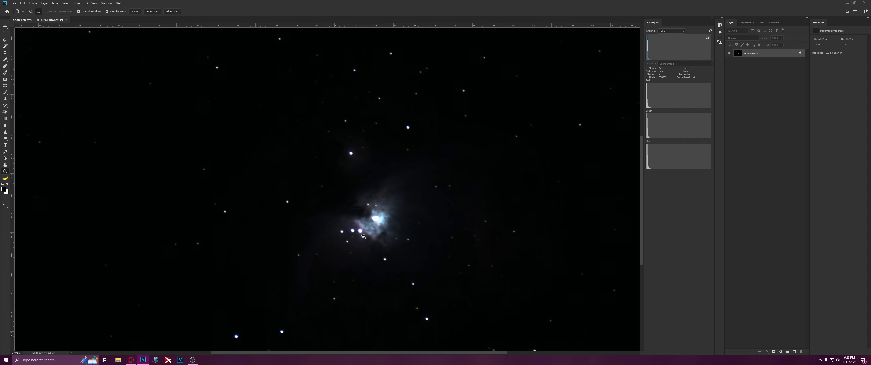
pyautogui.moveTo(387, 270); pyautogui.dragTo(376, 276)
pyautogui.moveTo(347, 106); pyautogui.dragTo(375, 108)
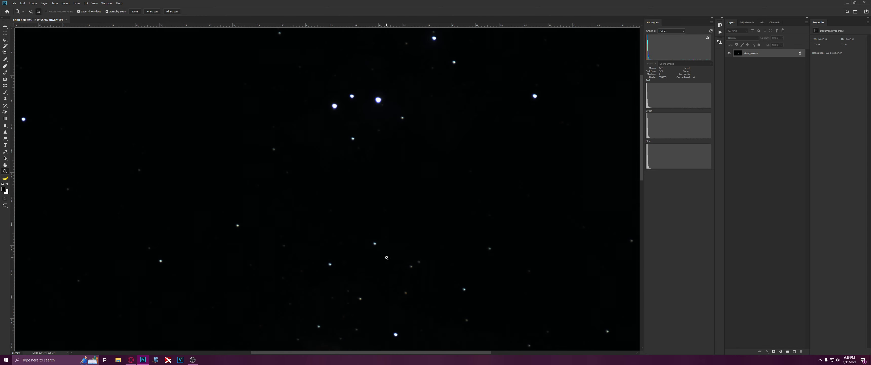
pyautogui.moveTo(386, 258); pyautogui.dragTo(361, 258)
pyautogui.moveTo(350, 214); pyautogui.dragTo(372, 223)
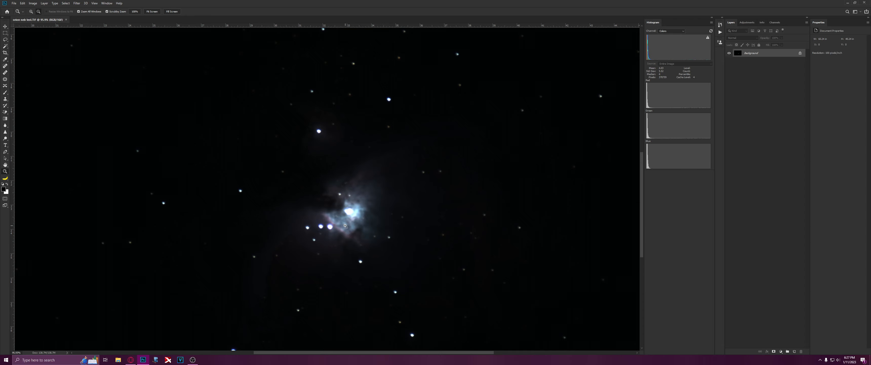
pyautogui.moveTo(345, 225); pyautogui.dragTo(325, 226)
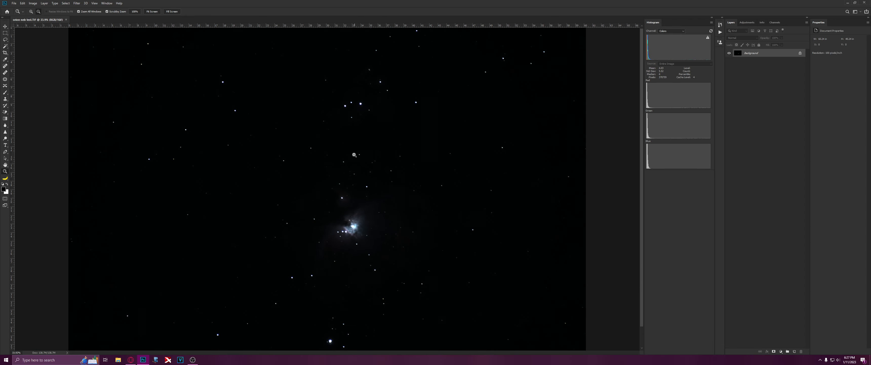
pyautogui.moveTo(358, 121); pyautogui.dragTo(371, 147)
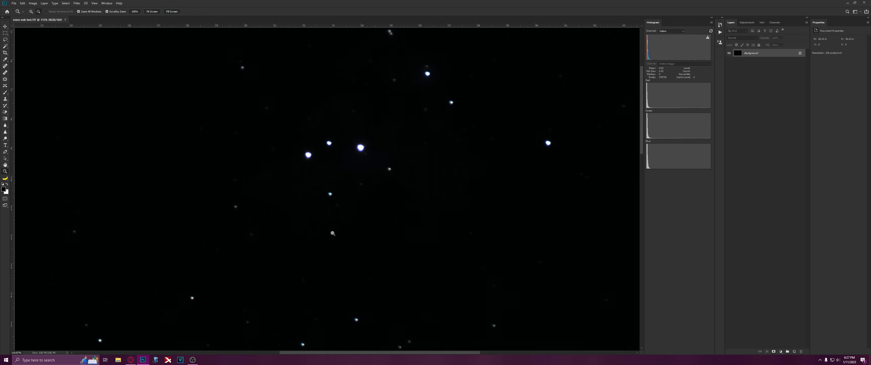
pyautogui.moveTo(365, 191); pyautogui.dragTo(355, 190)
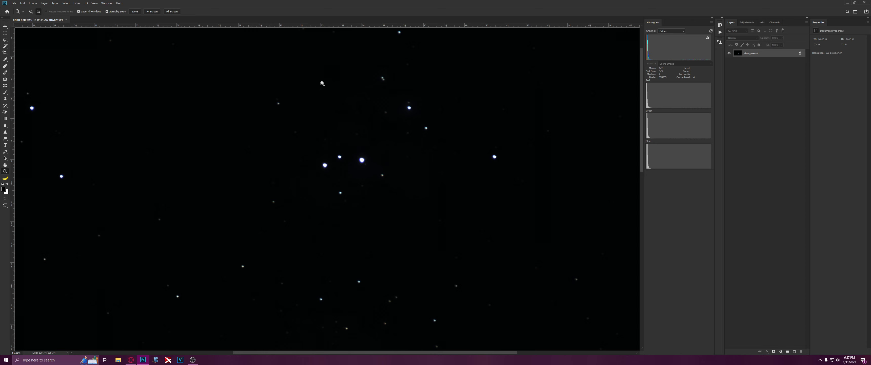
pyautogui.moveTo(362, 188); pyautogui.dragTo(341, 188)
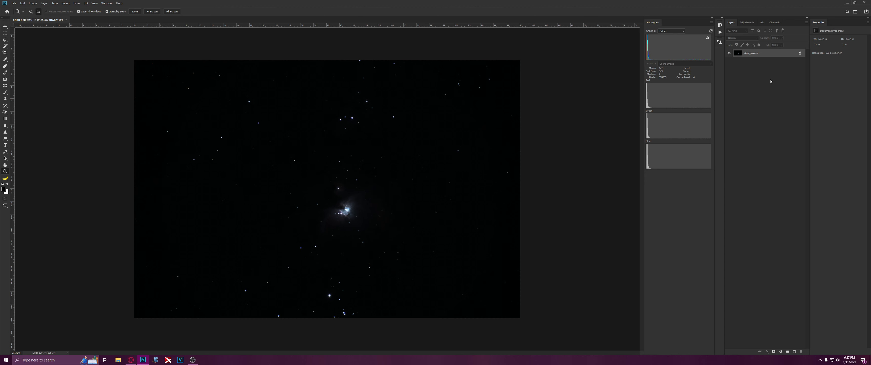
# Unlock the Background layer and duplicate it.
pyautogui.click(800, 53)
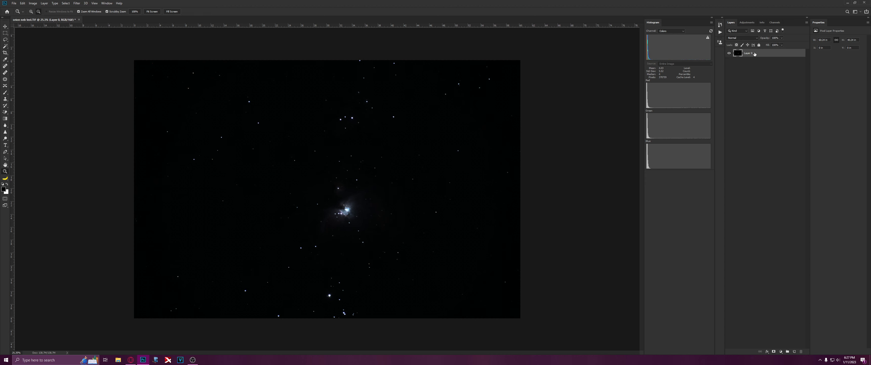
pyautogui.rightClick(755, 56)
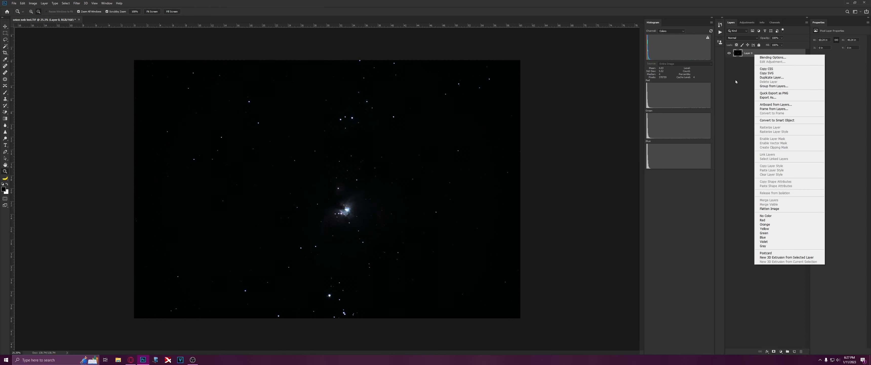
pyautogui.click(748, 54)
pyautogui.hotkey('ctrl', 'j')
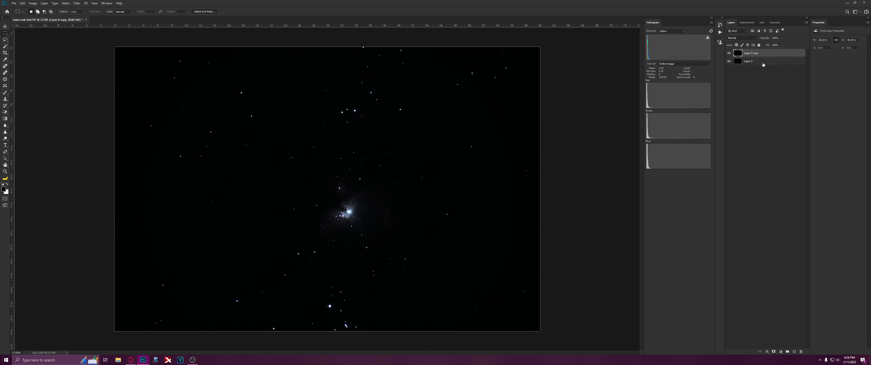
# Add a layer mask to the duplicated layer, paste the copied image into it and invert the mask.
pyautogui.click(773, 351)
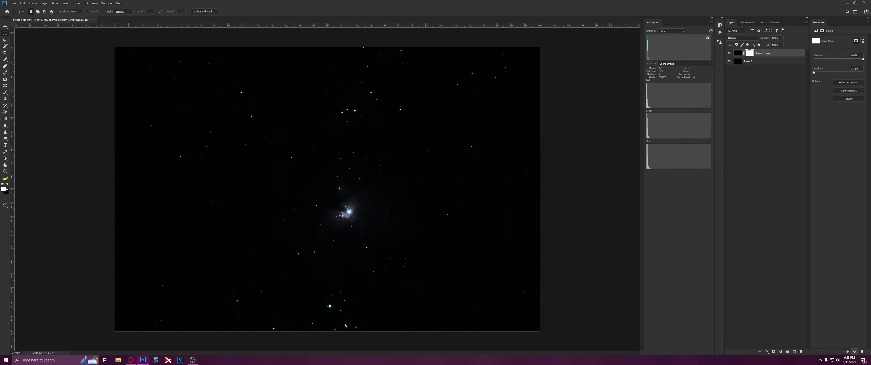
pyautogui.keyDown('alt'); pyautogui.click(750, 54); pyautogui.keyUp('alt')
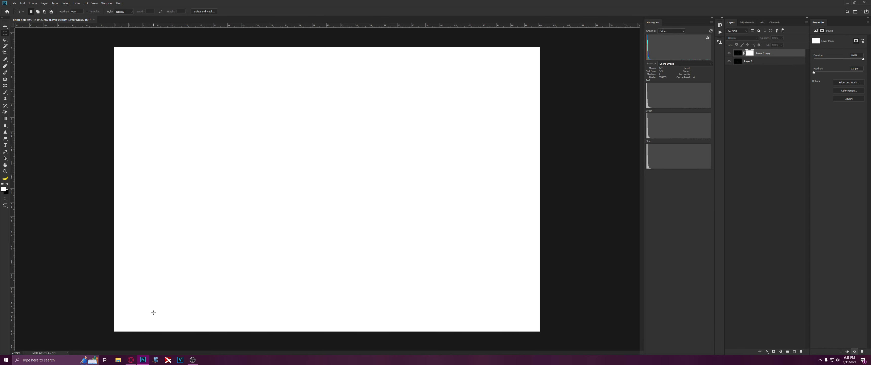
pyautogui.hotkey('ctrl', 'v')
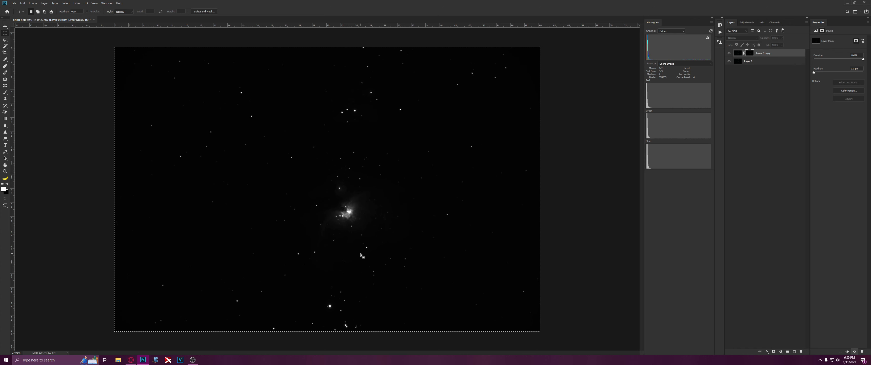
pyautogui.hotkey('ctrl', 'i')
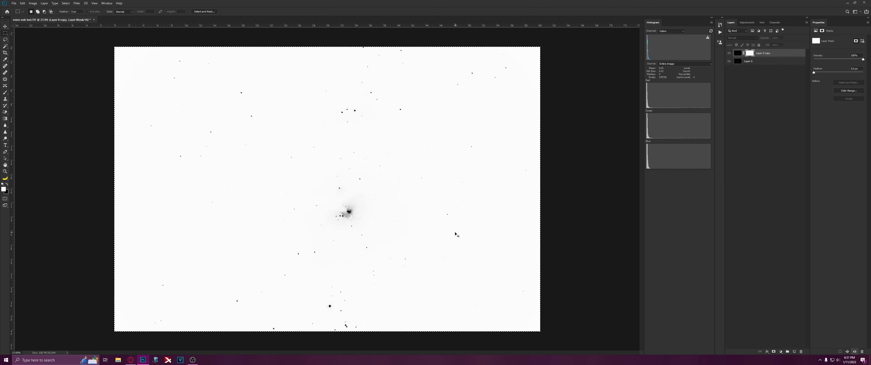
# Increase the mask's contrast with Levels, lowering the white input to about 200 and slightly raising the black input.
pyautogui.hotkey('ctrl', 'l')
pyautogui.moveTo(506, 147)
pyautogui.mouseDown()
pyautogui.moveTo(515, 148)
pyautogui.moveTo(508, 147)
pyautogui.mouseUp()
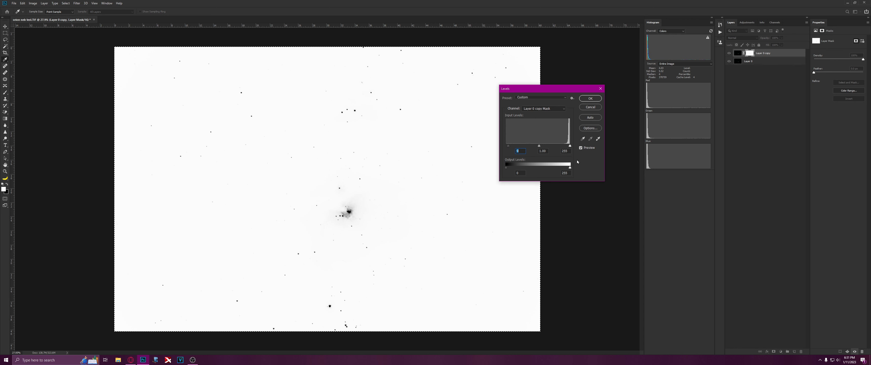
pyautogui.moveTo(569, 147); pyautogui.dragTo(556, 146)
pyautogui.moveTo(508, 146); pyautogui.dragTo(522, 148)
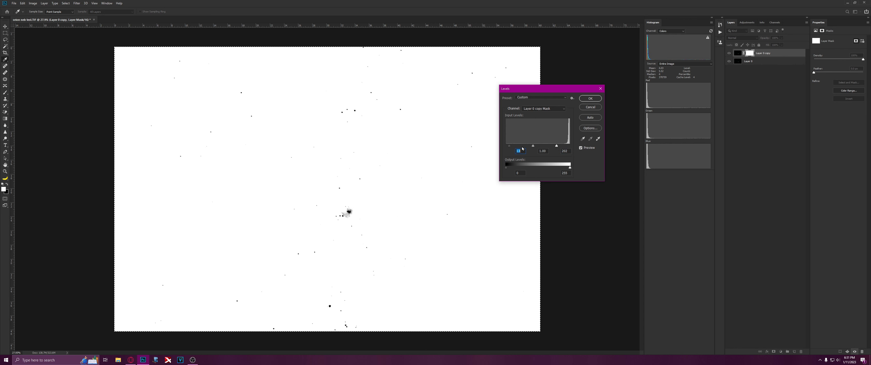
pyautogui.click(587, 100)
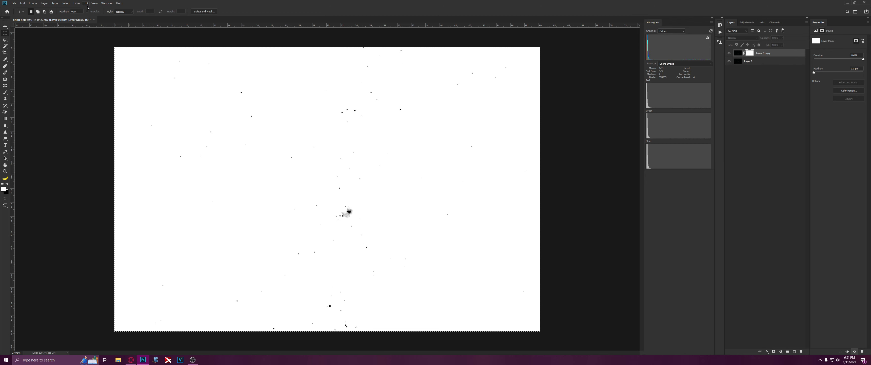
# Soften the layer mask with a Gaussian Blur of small radius.
pyautogui.click(77, 3)
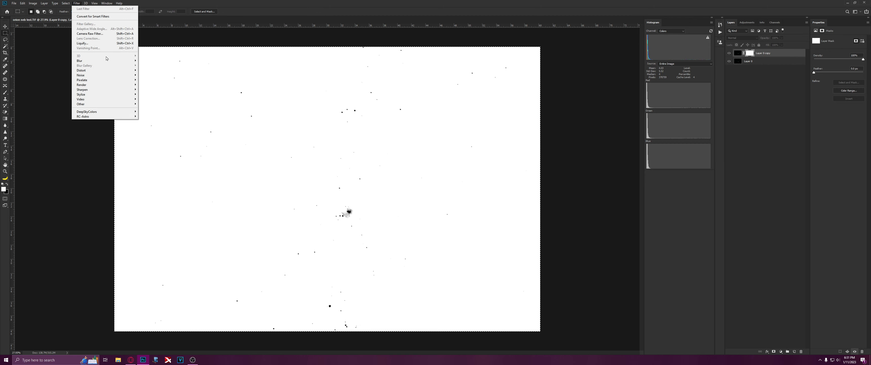
pyautogui.moveTo(113, 61)
pyautogui.click(151, 80)
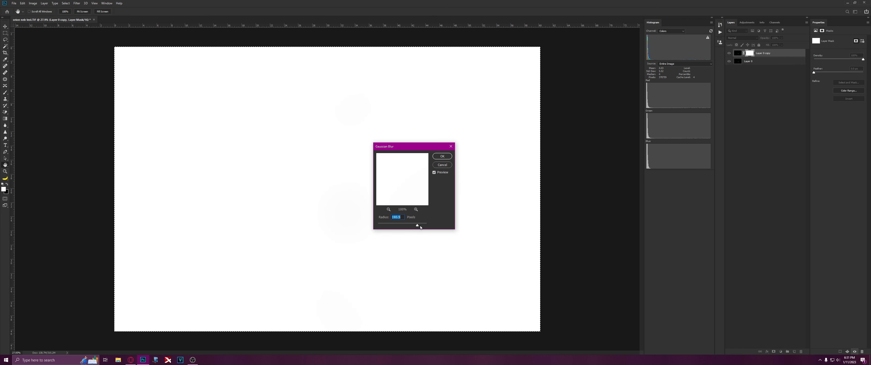
pyautogui.moveTo(418, 226); pyautogui.dragTo(388, 226)
pyautogui.click(441, 157)
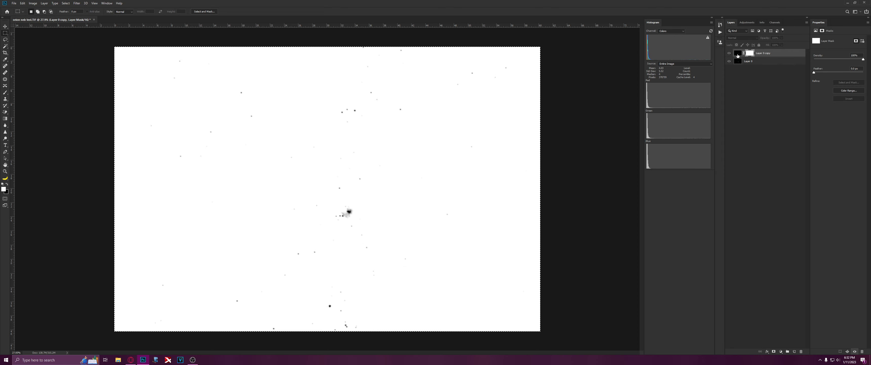
# Brighten the masked layer's image with a Levels midtone of 2.73 and copy the result onto a new layer.
pyautogui.click(738, 54)
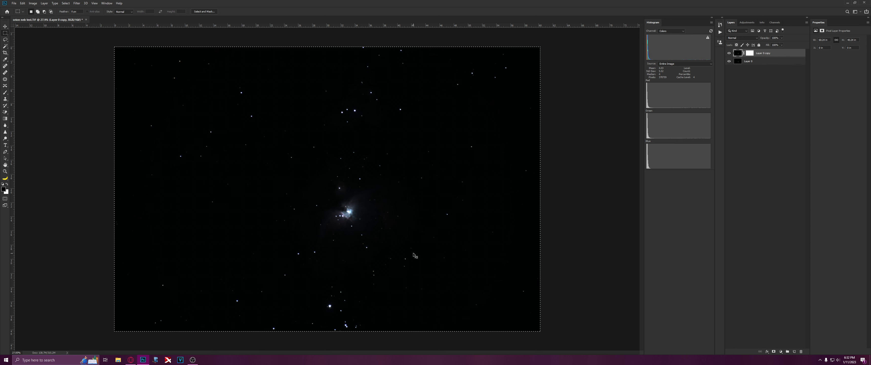
pyautogui.hotkey('ctrl', 'l')
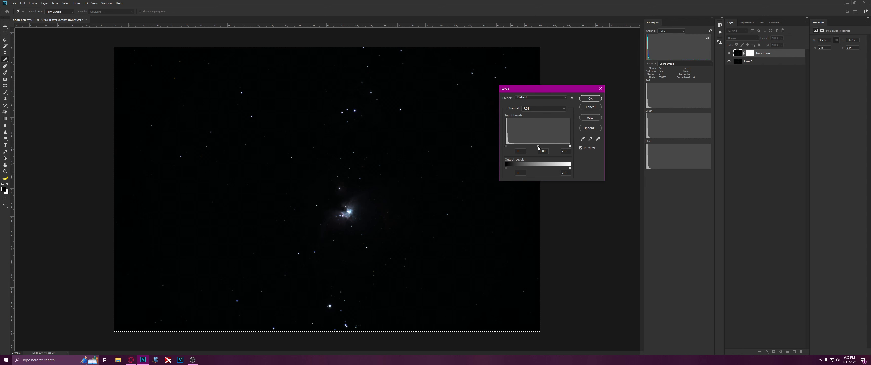
pyautogui.moveTo(538, 148); pyautogui.dragTo(517, 153)
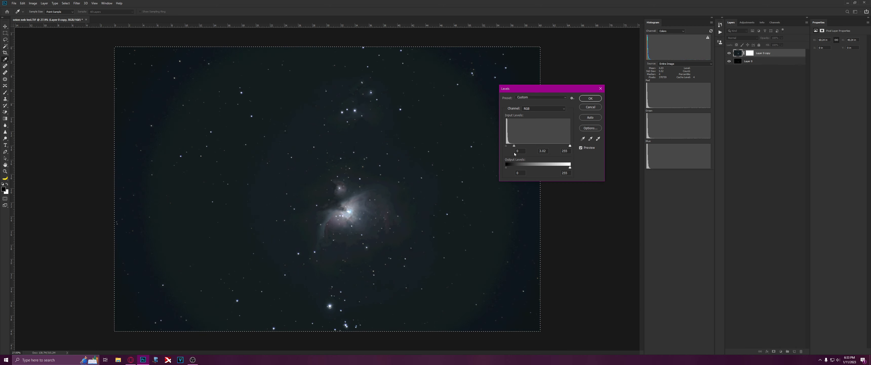
pyautogui.moveTo(515, 153)
pyautogui.mouseDown()
pyautogui.moveTo(525, 156)
pyautogui.moveTo(516, 158)
pyautogui.mouseUp()
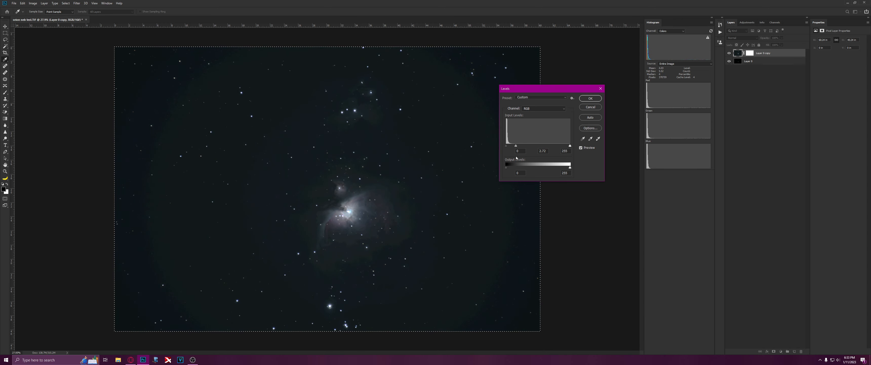
pyautogui.press('Return')
pyautogui.press('m')
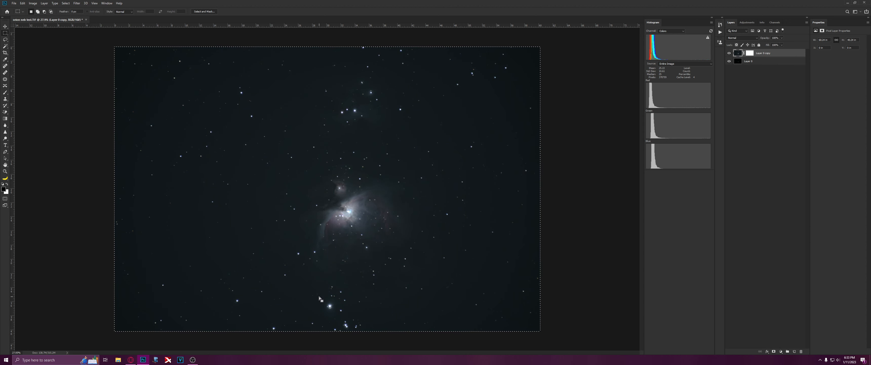
pyautogui.hotkey('ctrl', 'j')
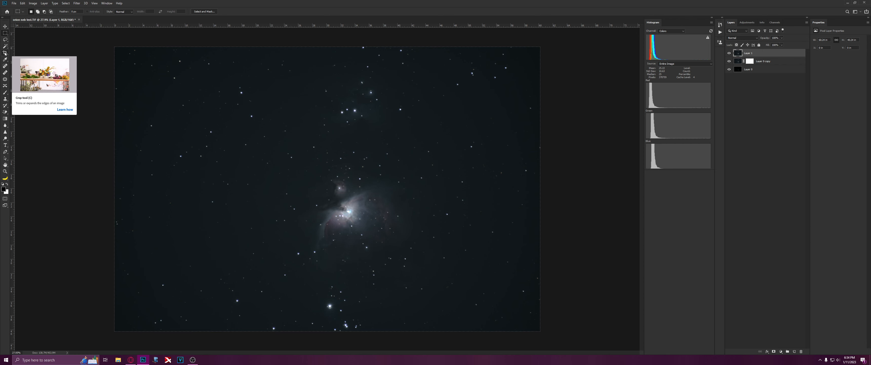
# Inspect the image edges and corners, and crop both sides to a nearly square frame around the nebula.
pyautogui.click(5, 171)
pyautogui.moveTo(121, 64); pyautogui.dragTo(119, 85)
pyautogui.moveTo(497, 298)
pyautogui.mouseDown()
pyautogui.moveTo(520, 311)
pyautogui.moveTo(493, 301)
pyautogui.mouseUp()
pyautogui.moveTo(453, 106)
pyautogui.mouseDown()
pyautogui.moveTo(484, 117)
pyautogui.moveTo(456, 108)
pyautogui.mouseUp()
pyautogui.moveTo(209, 268)
pyautogui.mouseDown()
pyautogui.moveTo(243, 278)
pyautogui.moveTo(217, 263)
pyautogui.mouseUp()
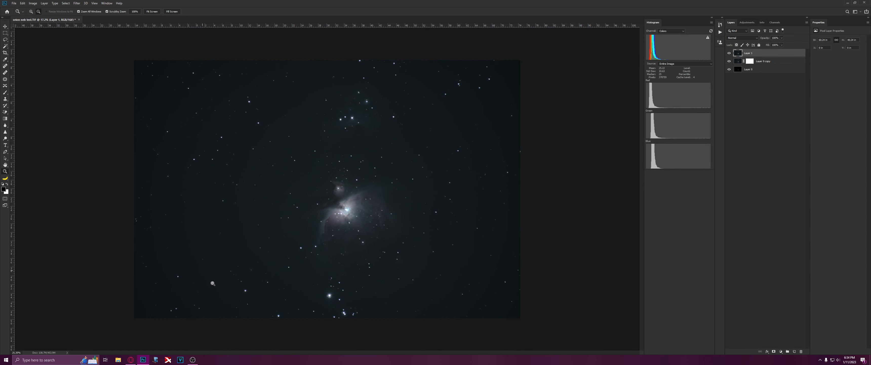
pyautogui.click(5, 52)
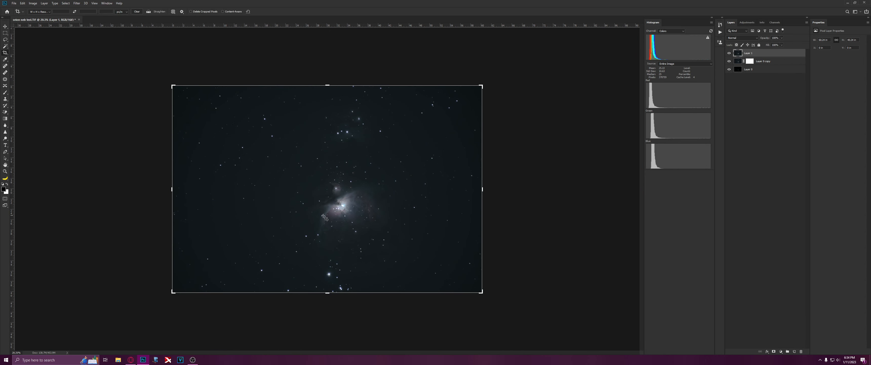
pyautogui.click(481, 292)
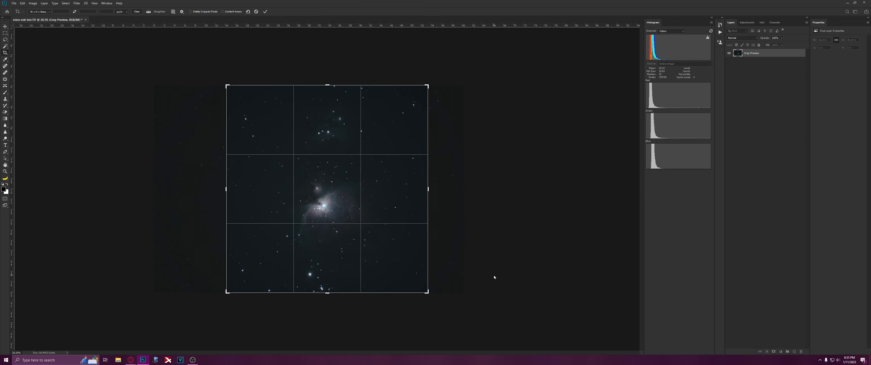
pyautogui.press('Return')
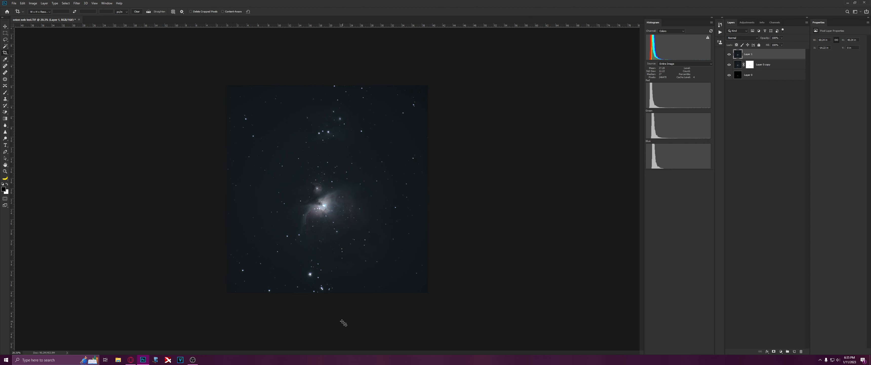
# Reduce the Optics vignette amount in the Camera Raw filter and apply the filter to the top layer.
pyautogui.click(5, 33)
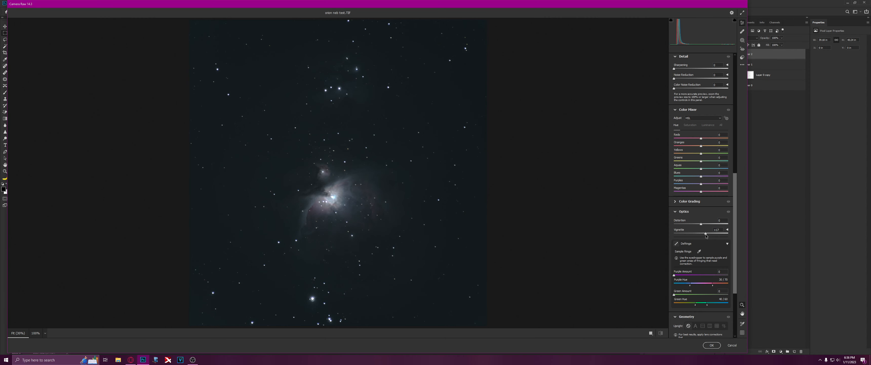
pyautogui.moveTo(706, 234)
pyautogui.mouseDown()
pyautogui.moveTo(736, 239)
pyautogui.moveTo(701, 240)
pyautogui.mouseUp()
pyautogui.click(711, 345)
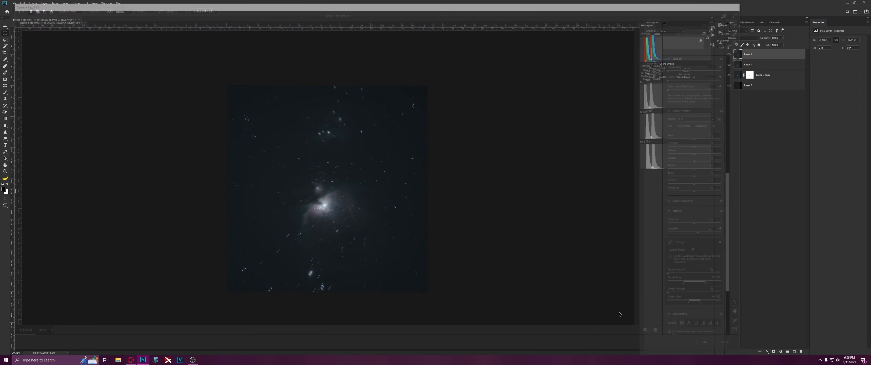
# Merge all visible layers onto a new layer and raise its RGB black point in Levels to darken the sky.
pyautogui.hotkey('ctrl', 'shift', 'alt', 'e')
pyautogui.hotkey('ctrl', 'l')
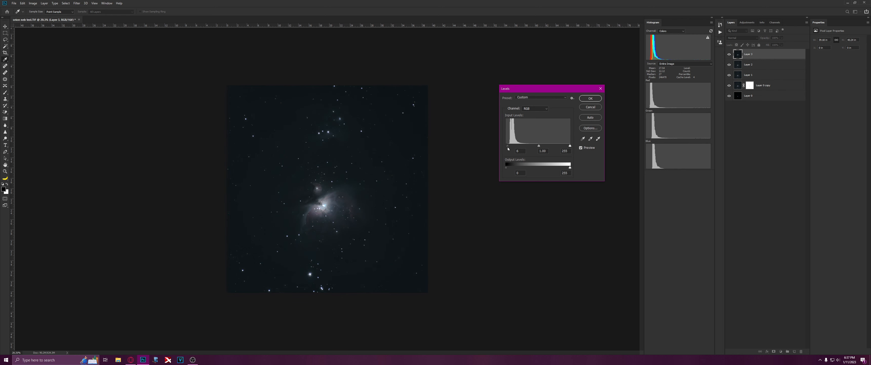
pyautogui.moveTo(509, 148); pyautogui.dragTo(515, 150)
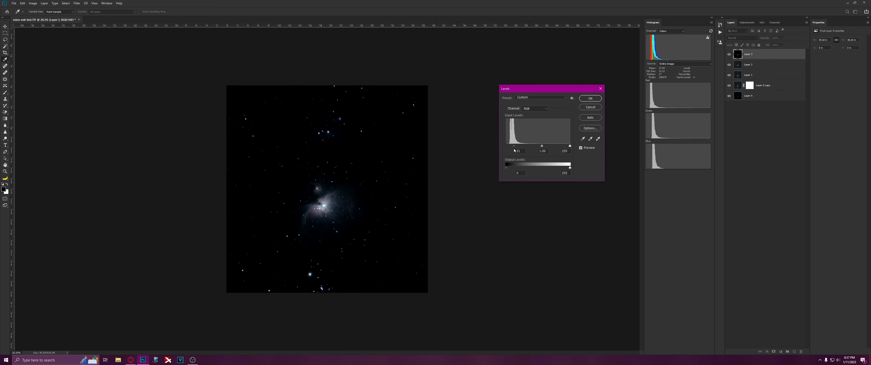
pyautogui.moveTo(513, 150); pyautogui.dragTo(502, 150)
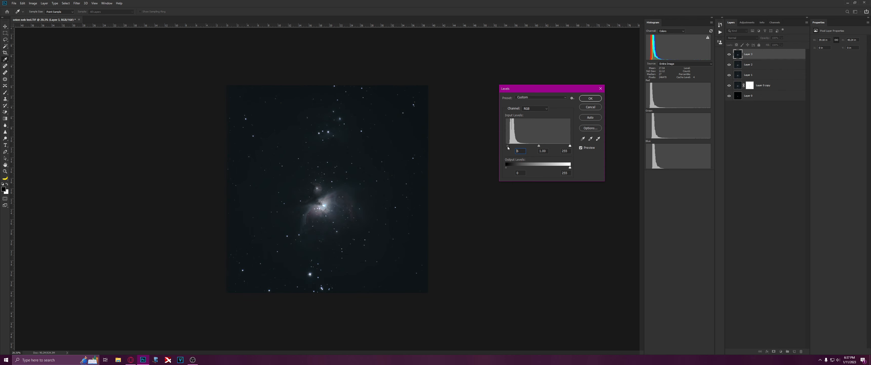
pyautogui.moveTo(507, 148); pyautogui.dragTo(508, 148)
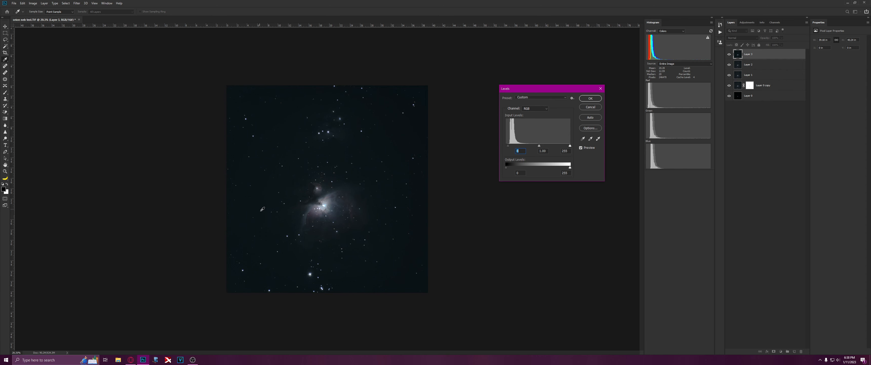
# Adjust the blue channel's black point in Levels to neutralize the background's color cast.
pyautogui.click(535, 108)
pyautogui.click(536, 122)
pyautogui.moveTo(570, 147); pyautogui.dragTo(566, 147)
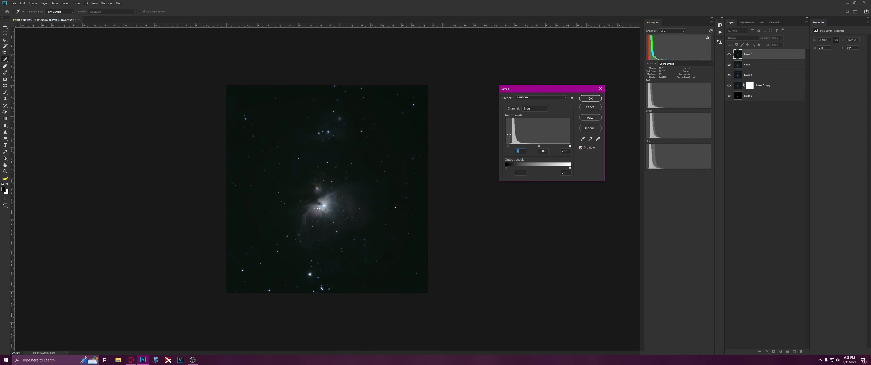
pyautogui.moveTo(509, 146); pyautogui.dragTo(506, 147)
# Raise the green channel's black point in Levels in small increments to reduce the green tint in the sky.
pyautogui.click(534, 108)
pyautogui.click(535, 123)
pyautogui.moveTo(506, 146); pyautogui.dragTo(505, 147)
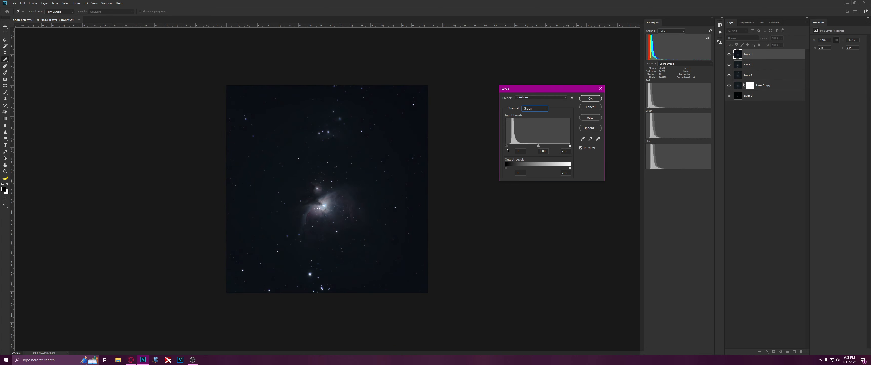
pyautogui.moveTo(508, 149); pyautogui.dragTo(508, 149)
pyautogui.moveTo(507, 148); pyautogui.dragTo(507, 148)
pyautogui.moveTo(507, 148); pyautogui.dragTo(507, 148)
# Fine-tune the blue channel's black point against the adjusted green channel and apply the Levels correction.
pyautogui.click(535, 108)
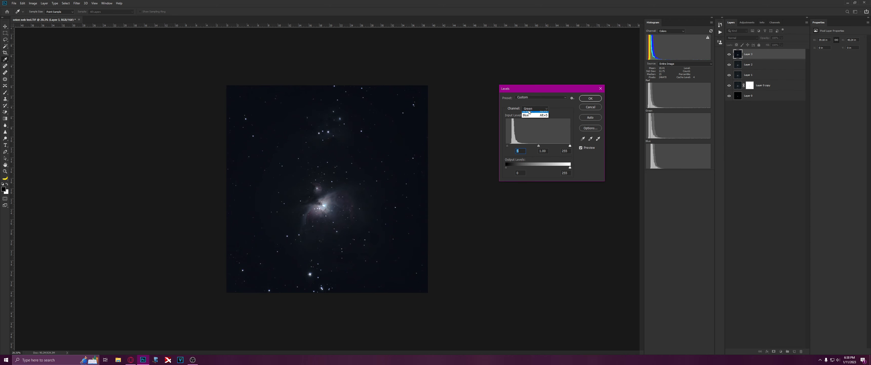
pyautogui.click(532, 127)
pyautogui.moveTo(507, 148); pyautogui.dragTo(507, 148)
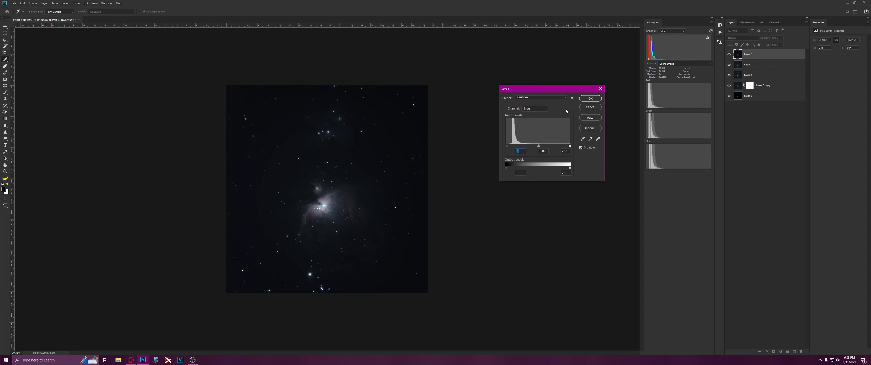
pyautogui.click(590, 100)
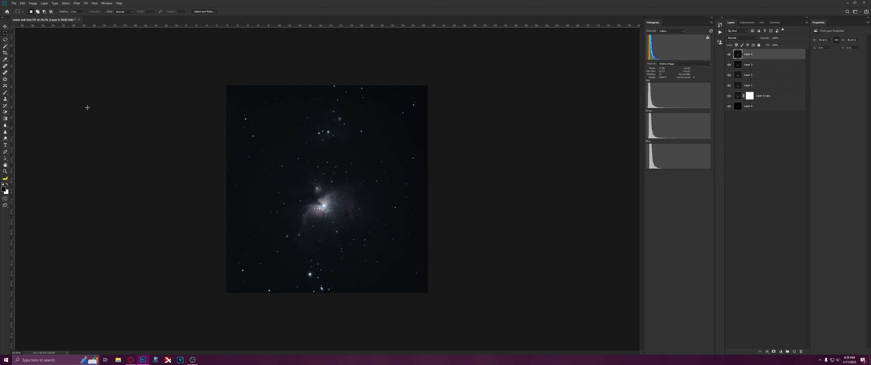
# Copy the top layer's image into a new layer mask on Layer 4 and invert the mask.
pyautogui.hotkey('ctrl', 'a')
pyautogui.click(773, 351)
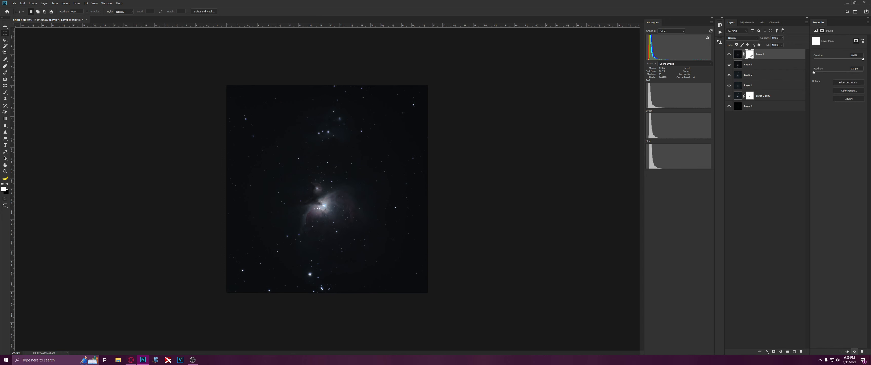
pyautogui.keyDown('alt'); pyautogui.click(751, 55); pyautogui.keyUp('alt')
pyautogui.hotkey('ctrl', 'v')
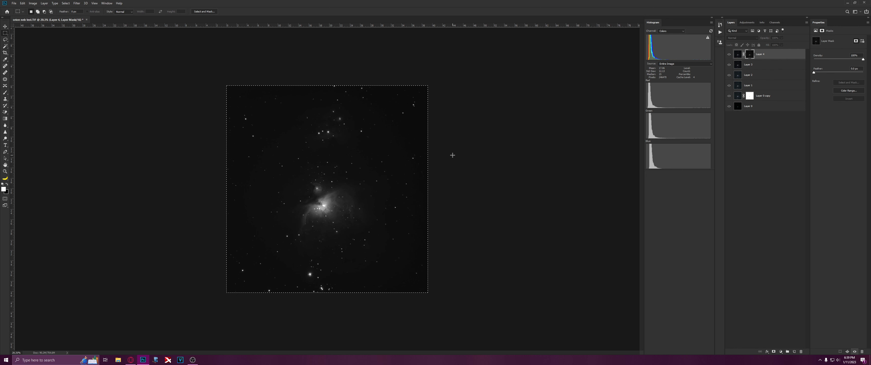
pyautogui.hotkey('ctrl', 'i')
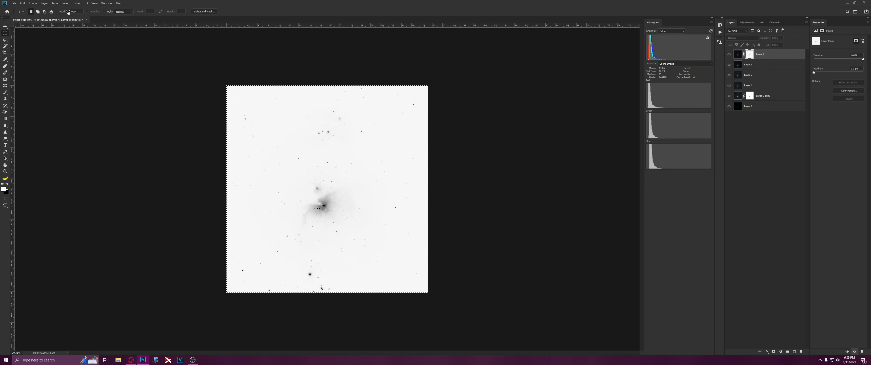
# Brighten the mask's midtones strongly with Levels so only the core and stars stay dark, and soften it with Gaussian Blur.
pyautogui.hotkey('ctrl', 'l')
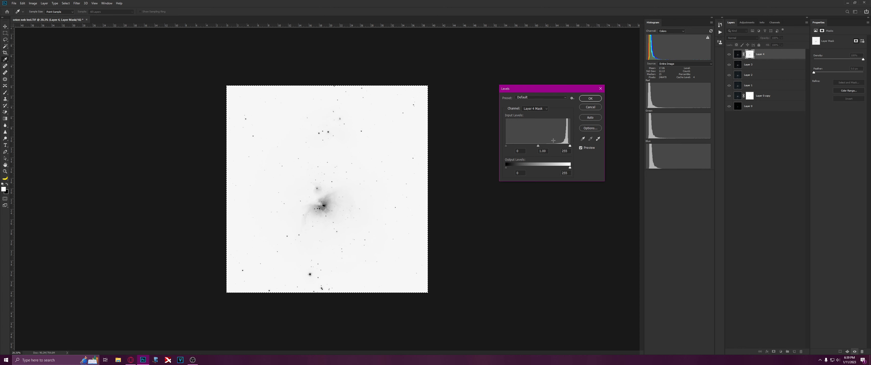
pyautogui.moveTo(538, 146); pyautogui.dragTo(512, 146)
pyautogui.press('Return')
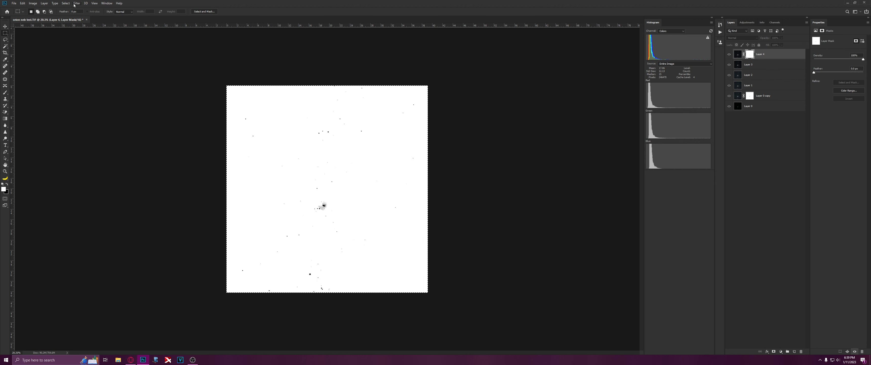
pyautogui.click(77, 3)
pyautogui.moveTo(92, 61)
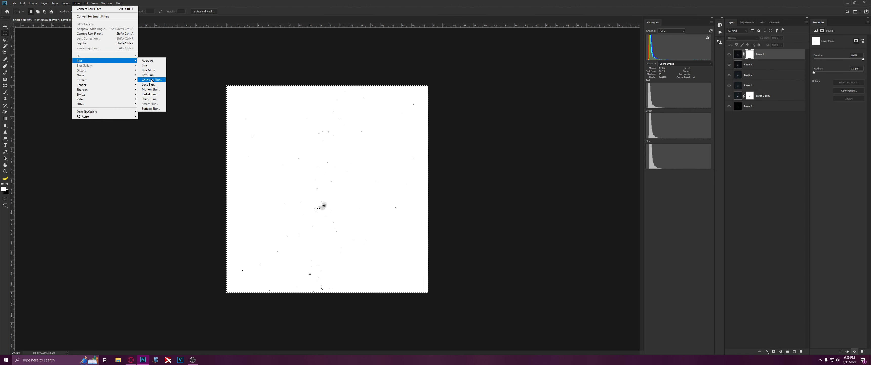
pyautogui.click(149, 80)
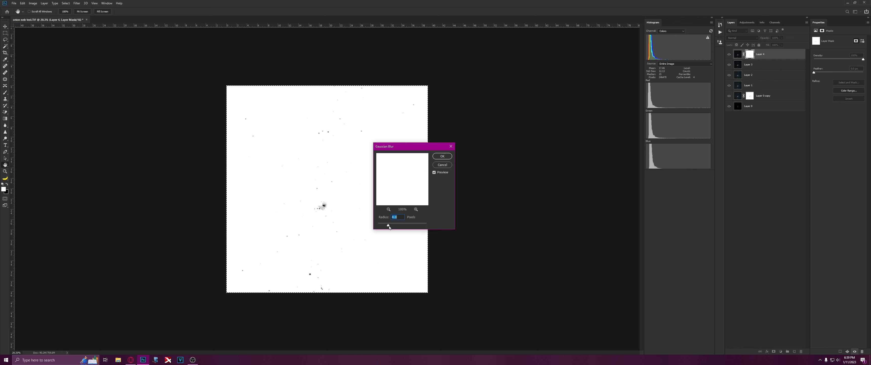
pyautogui.click(433, 157)
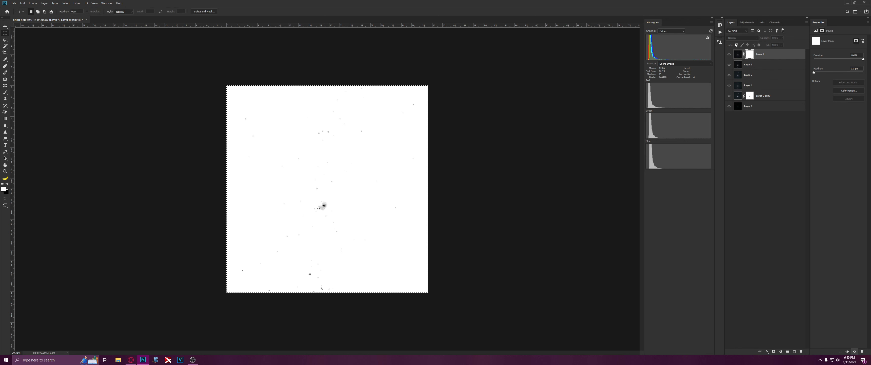
# Brighten Layer 4's image with Curves, lifting the faint nebula tones and adjusting the background using points sampled on the image.
pyautogui.click(739, 56)
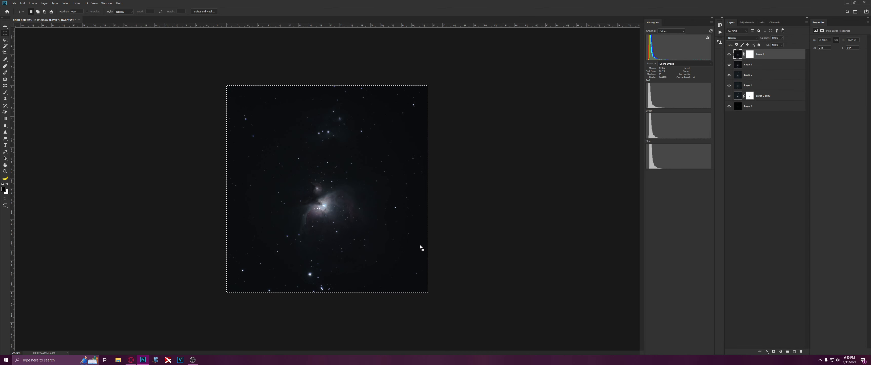
pyautogui.hotkey('ctrl', 'm')
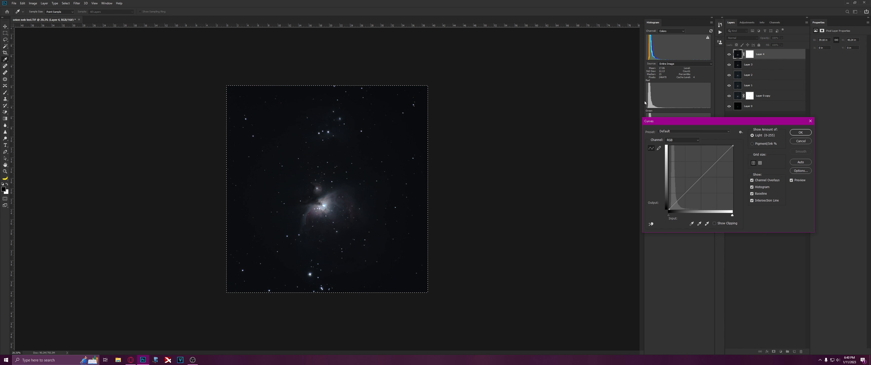
pyautogui.moveTo(666, 124); pyautogui.dragTo(510, 130)
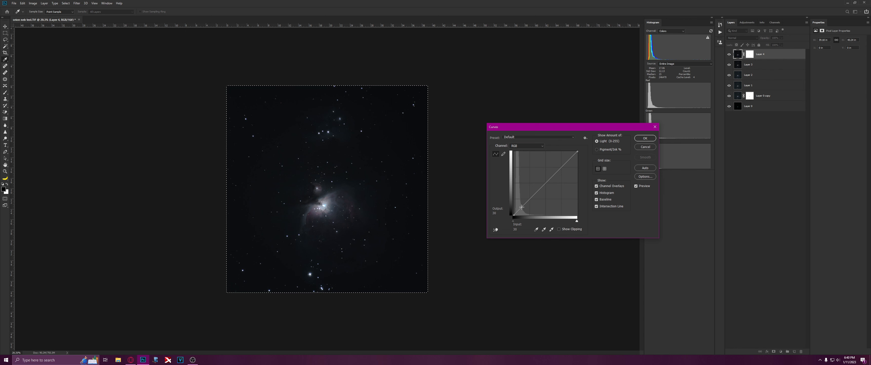
pyautogui.moveTo(522, 206); pyautogui.dragTo(520, 198)
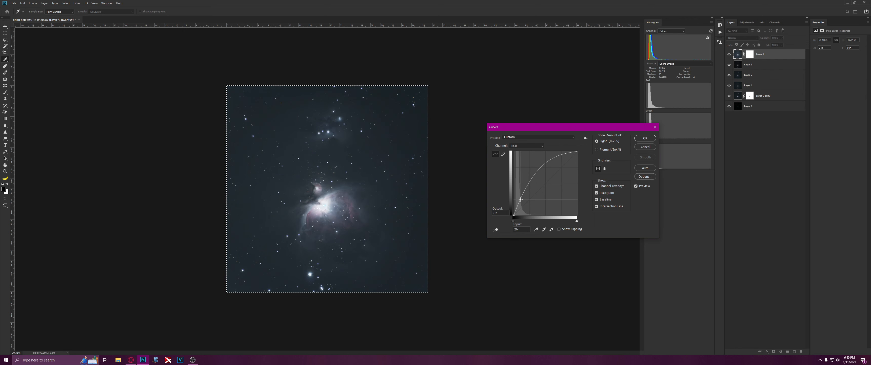
pyautogui.press('Delete')
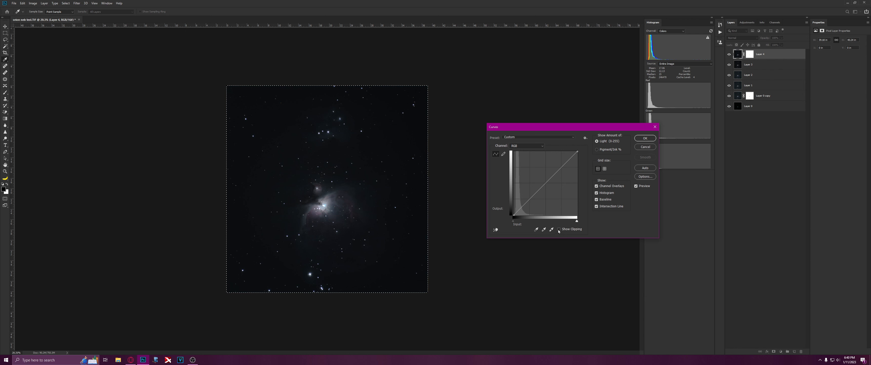
pyautogui.click(496, 231)
pyautogui.moveTo(332, 134); pyautogui.dragTo(332, 127)
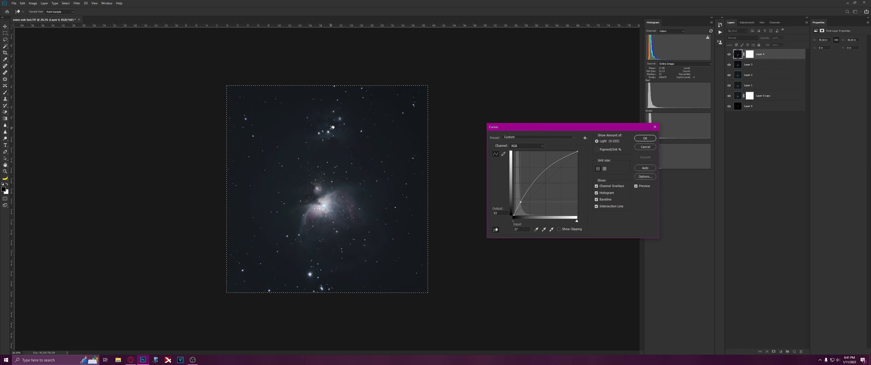
pyautogui.moveTo(332, 127); pyautogui.dragTo(332, 126)
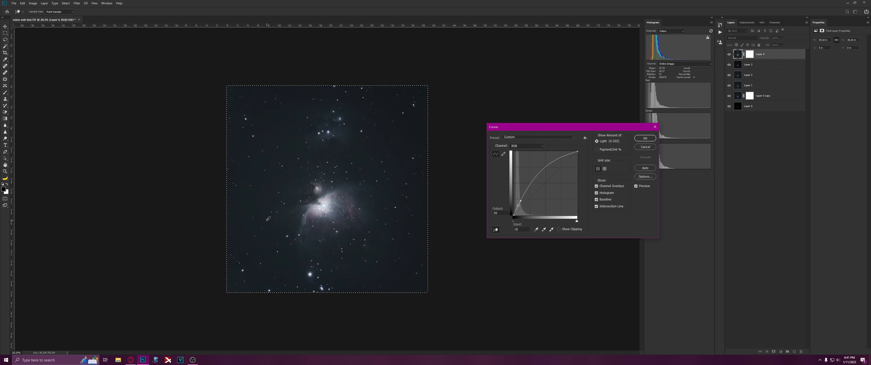
pyautogui.moveTo(251, 208); pyautogui.dragTo(251, 208)
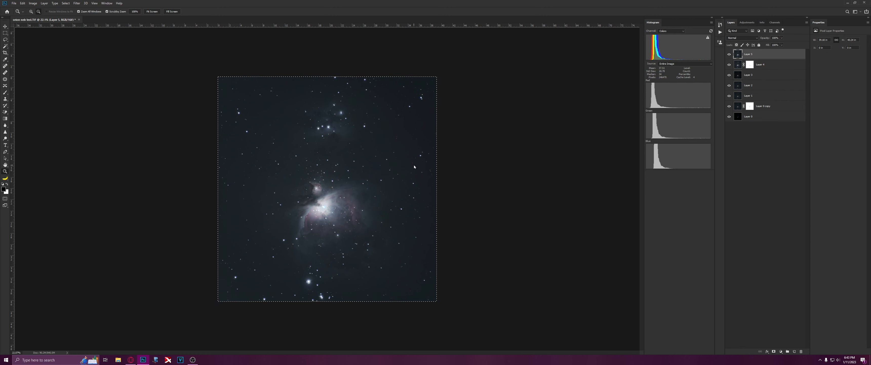
# Darken the background of Layer 5 with a raised Levels black point and merge the visible result onto a new layer.
pyautogui.hotkey('ctrl', 'l')
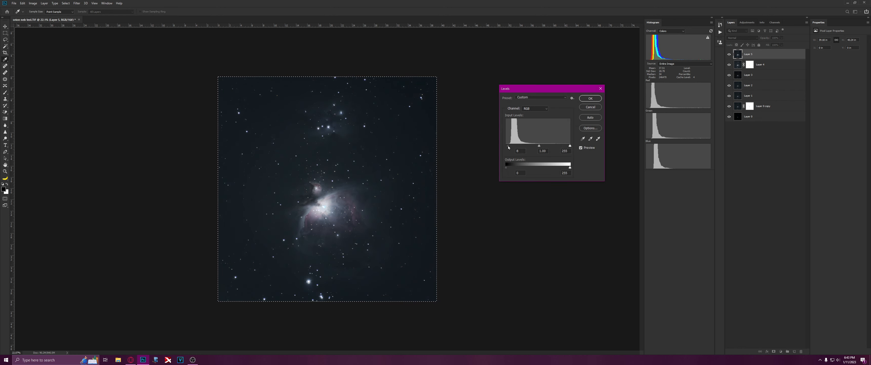
pyautogui.press('Return')
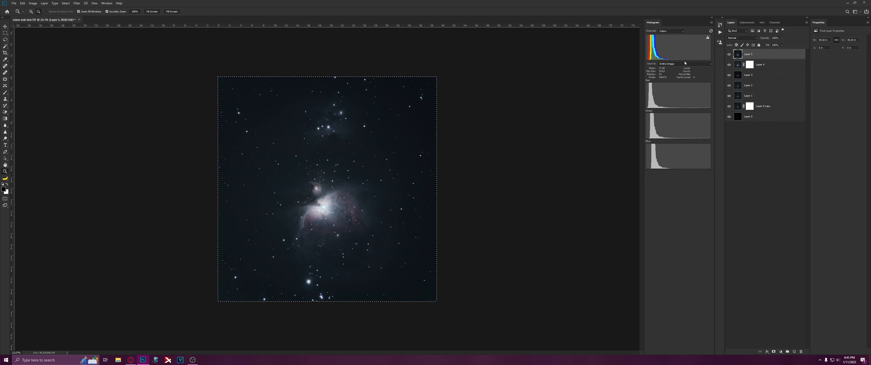
pyautogui.hotkey('ctrl', 'alt', 'shift', 'e')
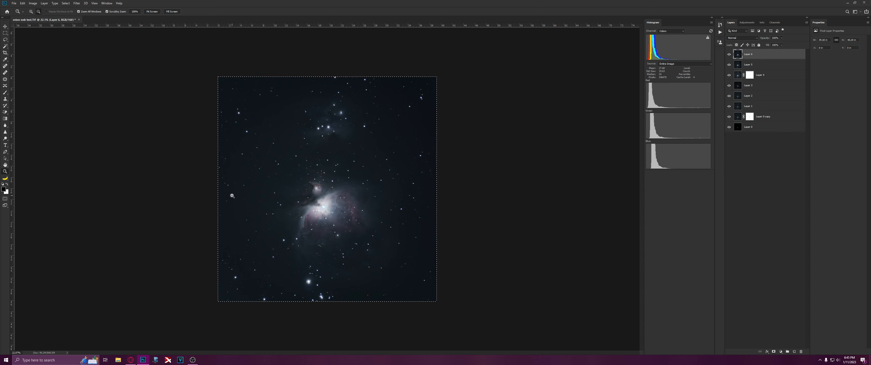
# Save the image under a new file name and load take 2.tif as the input file in StarNet++.
pyautogui.click(13, 3)
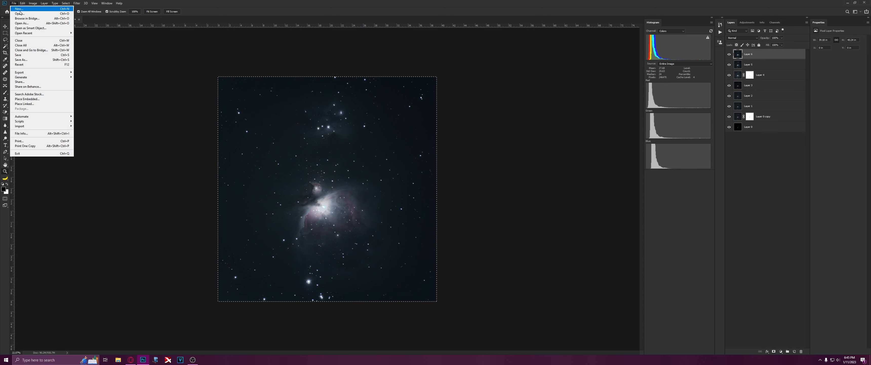
pyautogui.click(63, 60)
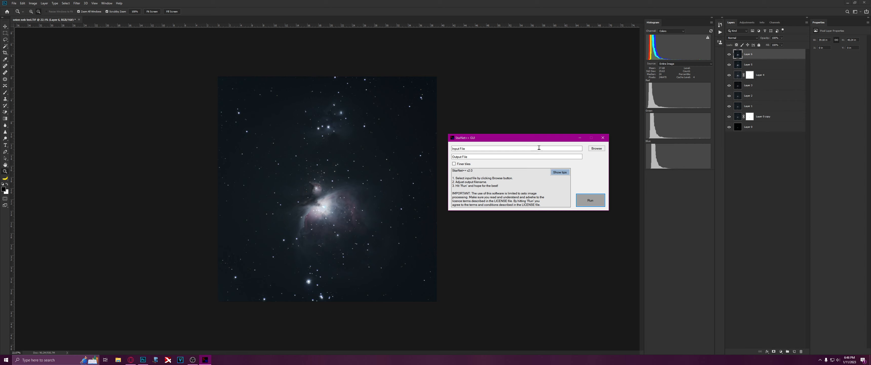
pyautogui.click(596, 148)
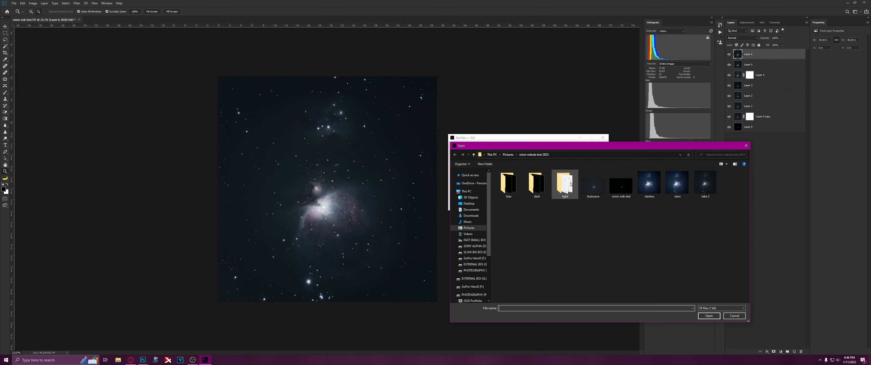
pyautogui.doubleClick(705, 184)
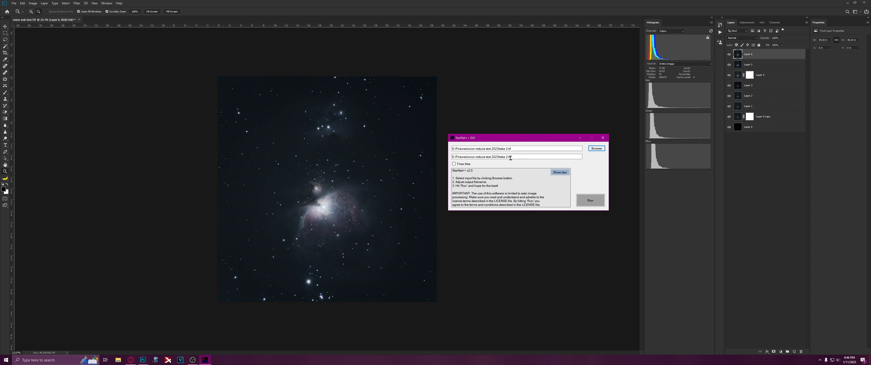
# Name the StarNet++ output file take 2 starless.tif, run the star removal and close the console once it finishes.
pyautogui.click(507, 157)
pyautogui.write('starless')
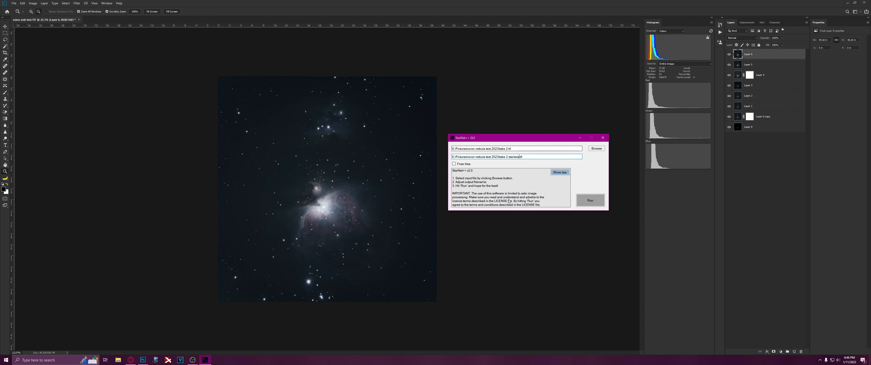
pyautogui.click(586, 201)
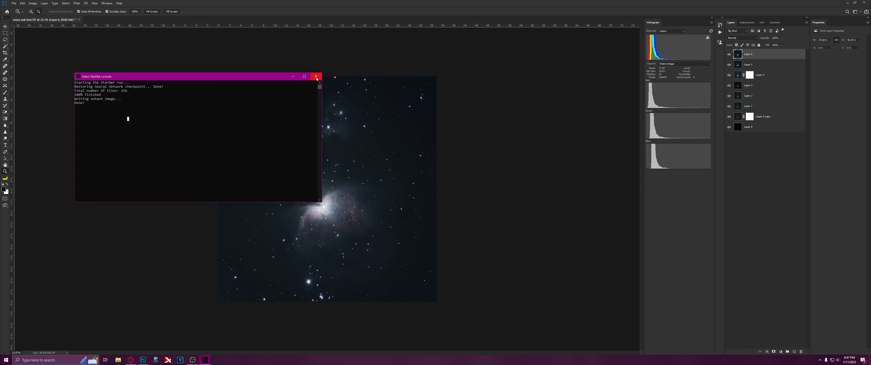
pyautogui.click(316, 77)
# Open the file take 2 starless.tif from the orion nebula test 2023 folder.
pyautogui.click(14, 3)
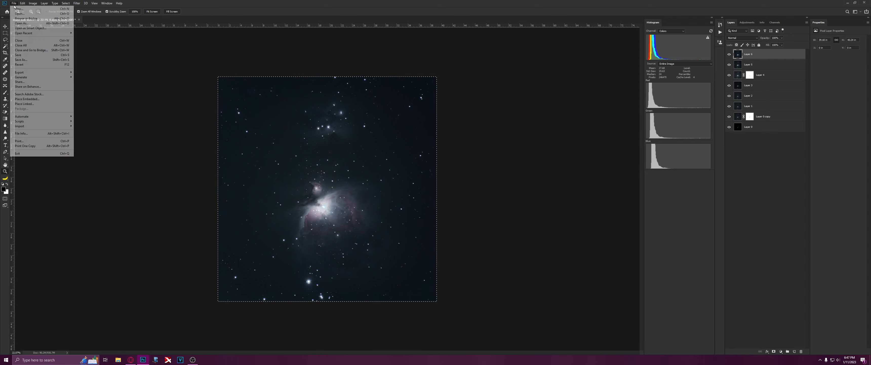
pyautogui.click(21, 13)
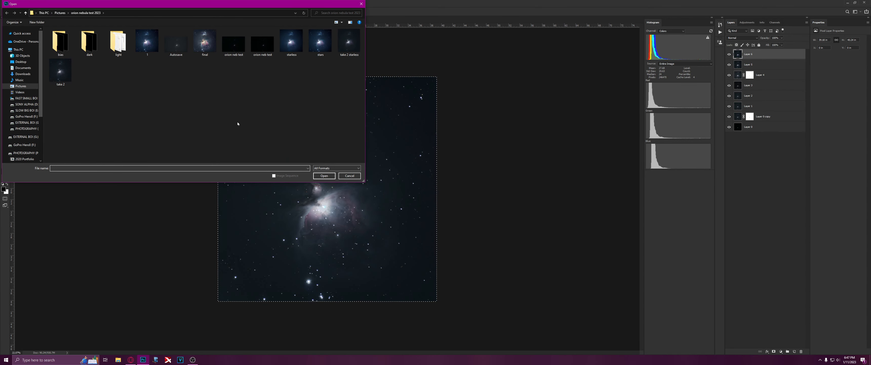
pyautogui.doubleClick(348, 42)
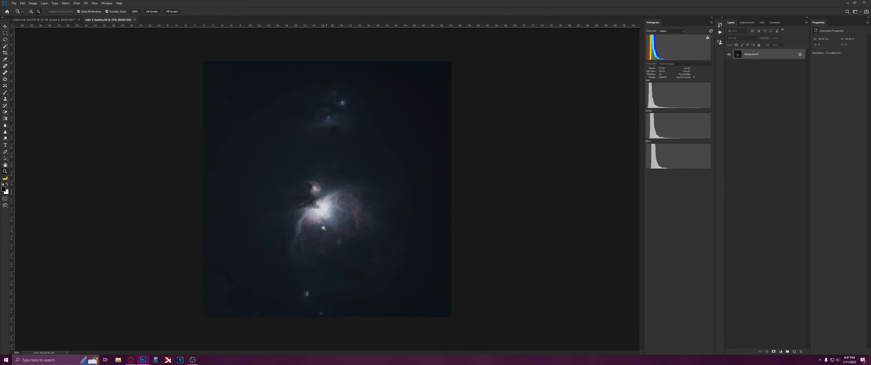
# Remove the leftover star artifacts around and below the nebula in the starless image with the Spot Healing Brush.
pyautogui.moveTo(307, 312); pyautogui.dragTo(316, 351)
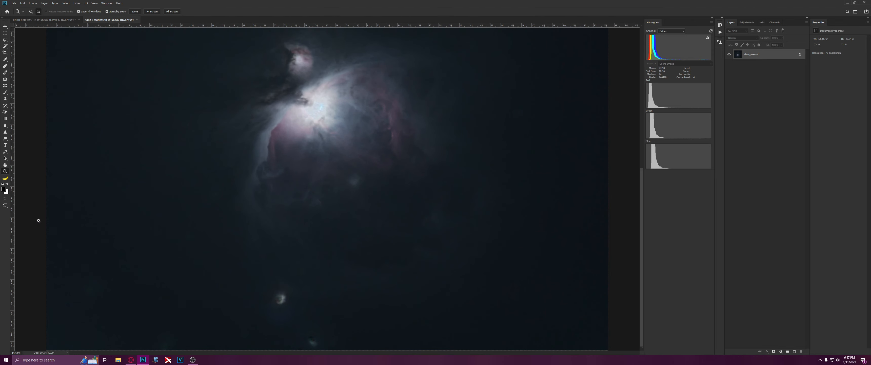
pyautogui.click(5, 66)
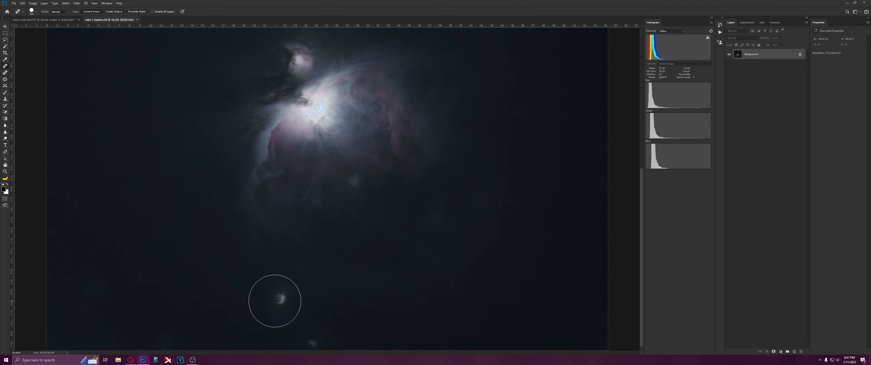
pyautogui.click(280, 297)
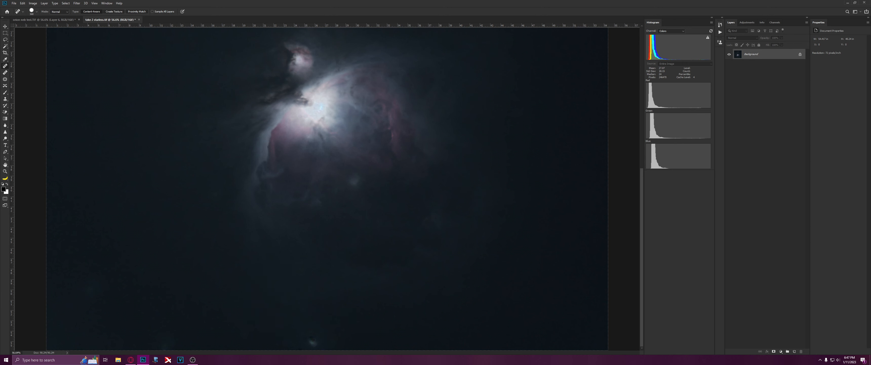
pyautogui.click(312, 334)
pyautogui.click(300, 320)
pyautogui.click(292, 307)
pyautogui.click(273, 299)
pyautogui.click(285, 332)
pyautogui.click(237, 333)
pyautogui.click(159, 342)
pyautogui.click(91, 290)
pyautogui.click(180, 237)
pyautogui.click(203, 200)
pyautogui.click(141, 268)
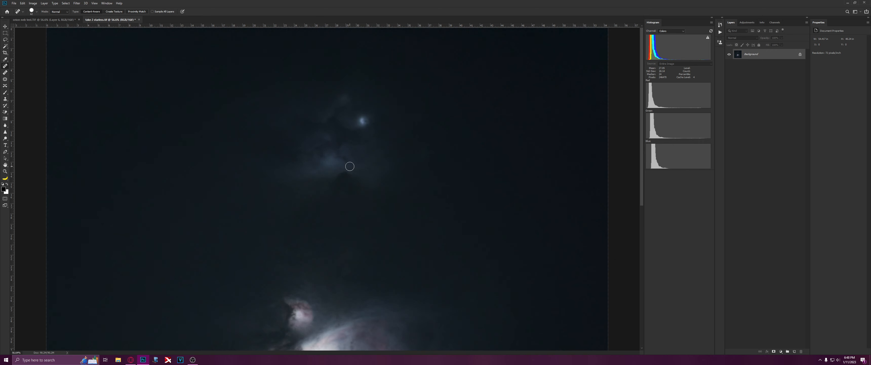
# Try to heal the bright star remnant in the small nebula above the core using different brush sizes.
pyautogui.click(363, 121)
pyautogui.hotkey('ctrl', 'z')
pyautogui.click(37, 11)
pyautogui.moveTo(26, 26); pyautogui.dragTo(29, 26)
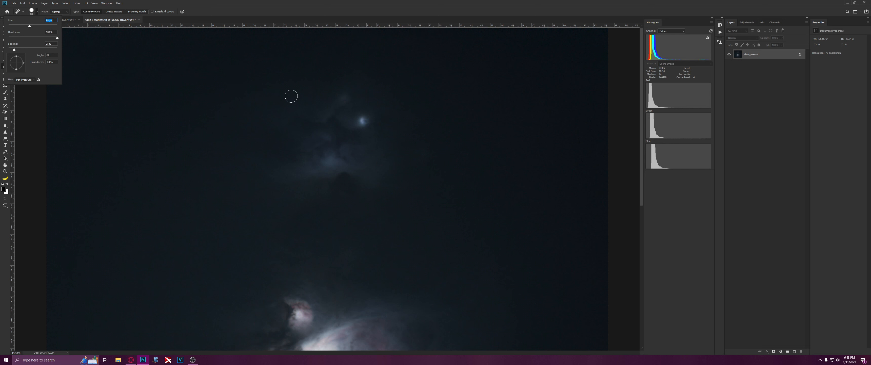
pyautogui.click(363, 121)
pyautogui.hotkey('ctrl', 'z')
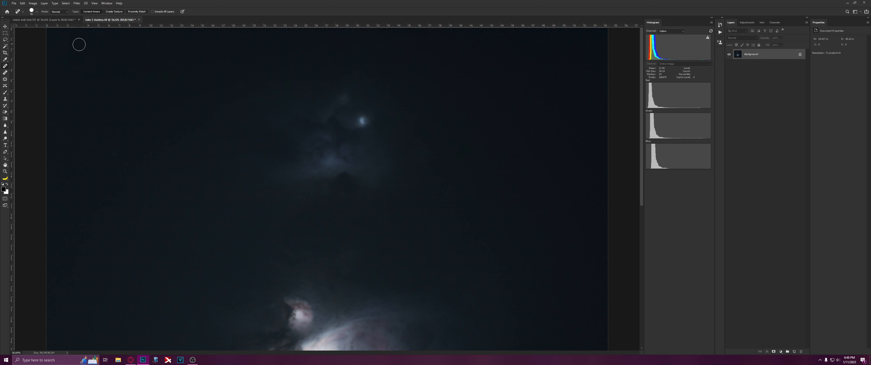
pyautogui.click(35, 13)
pyautogui.moveTo(32, 25); pyautogui.dragTo(33, 25)
pyautogui.click(363, 120)
pyautogui.hotkey('ctrl', 'z')
# Return to the orion neb test.TIF document and merge all its visible layers into one.
pyautogui.click(5, 171)
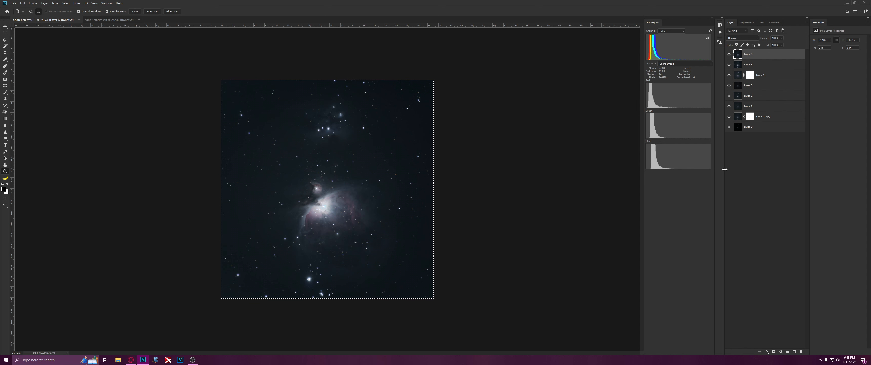
pyautogui.hotkey('ctrl', 'shift', 'e')
pyautogui.rightClick(748, 55)
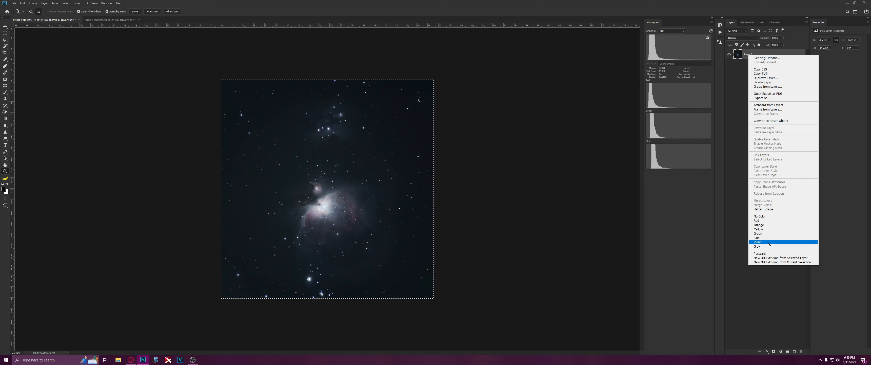
pyautogui.click(749, 53)
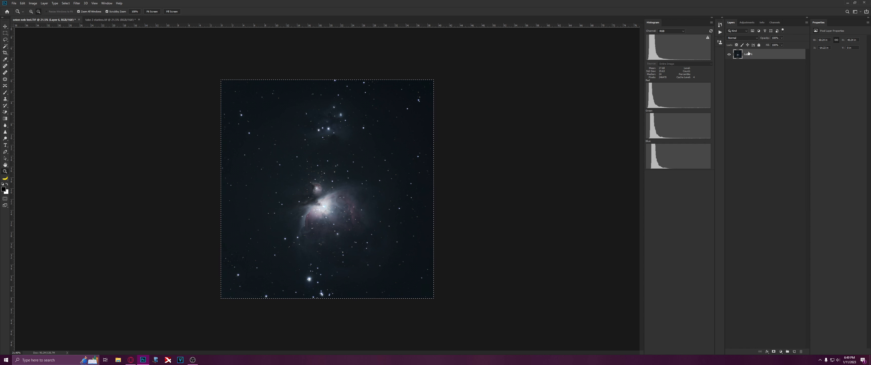
# Duplicate the merged layer and name the copy stars only.
pyautogui.hotkey('ctrl', 'j')
pyautogui.doubleClick(748, 55)
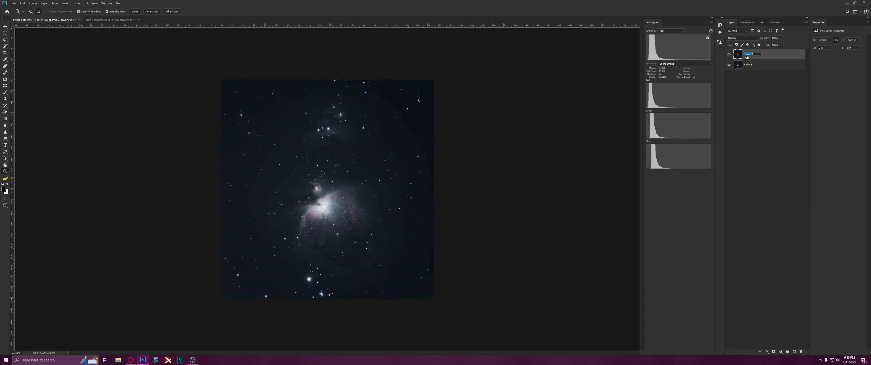
pyautogui.press('Return')
# Subtract take 2 starless.tif from the stars only layer using Apply Image with Subtract blending at 100% opacity.
pyautogui.click(35, 6)
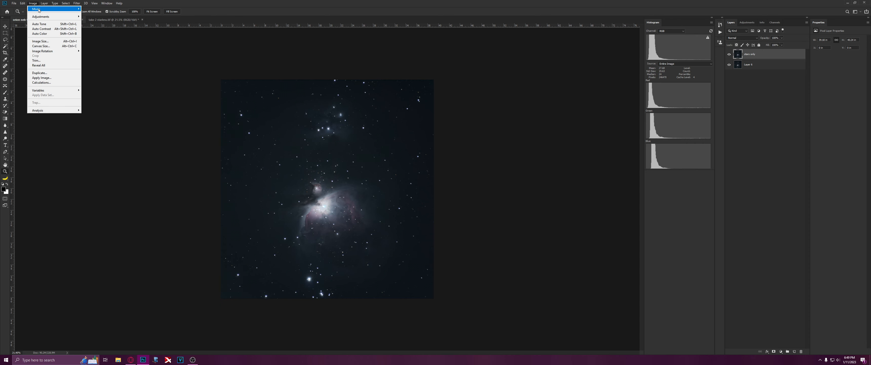
pyautogui.click(40, 77)
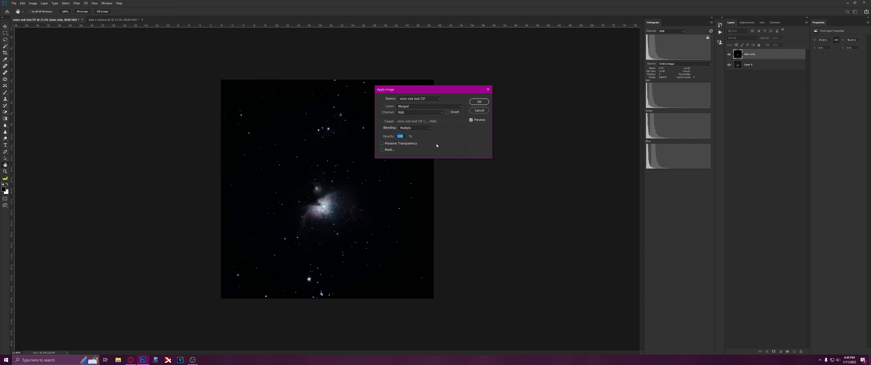
pyautogui.click(416, 100)
pyautogui.click(413, 128)
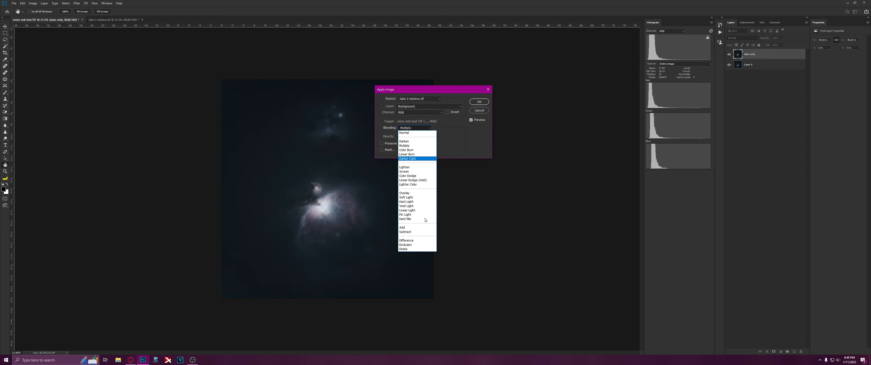
pyautogui.click(411, 232)
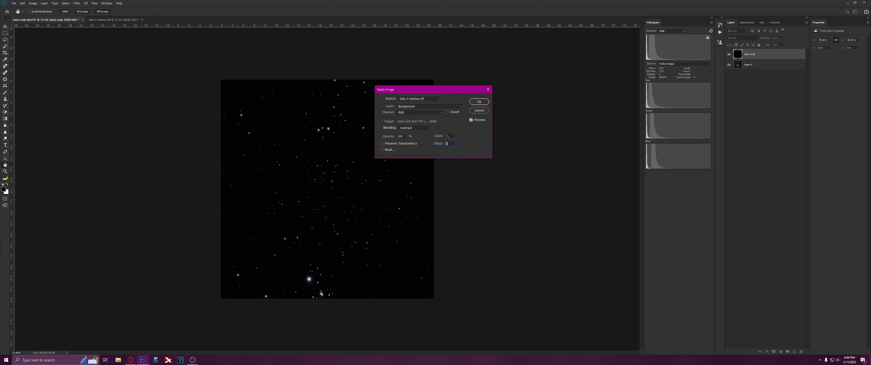
pyautogui.click(479, 101)
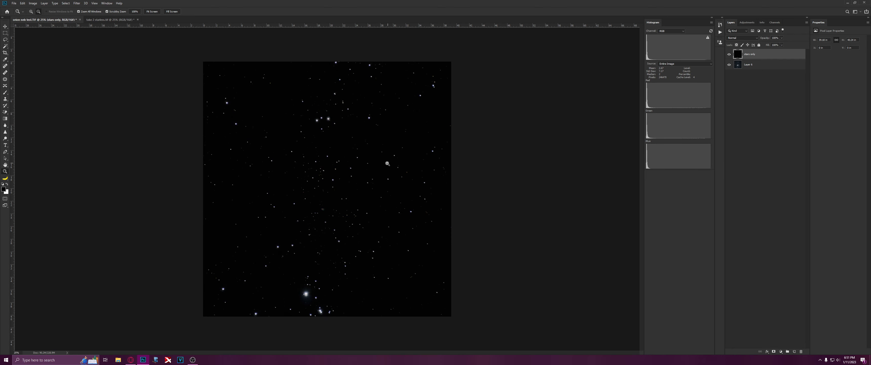
# Open the stars only layer in the Camera Raw Filter and raise the purple defringe amount to reduce the stars' purple halos.
pyautogui.moveTo(361, 120); pyautogui.dragTo(394, 126)
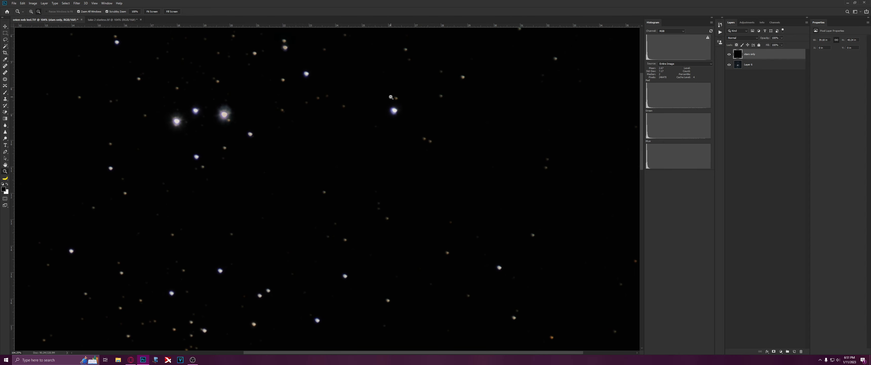
pyautogui.moveTo(339, 195)
pyautogui.mouseDown()
pyautogui.moveTo(296, 193)
pyautogui.moveTo(326, 196)
pyautogui.mouseUp()
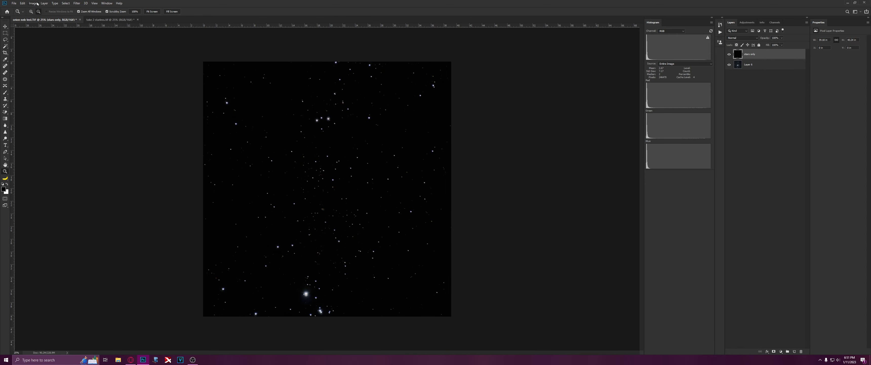
pyautogui.click(85, 4)
pyautogui.moveTo(78, 4)
pyautogui.click(88, 34)
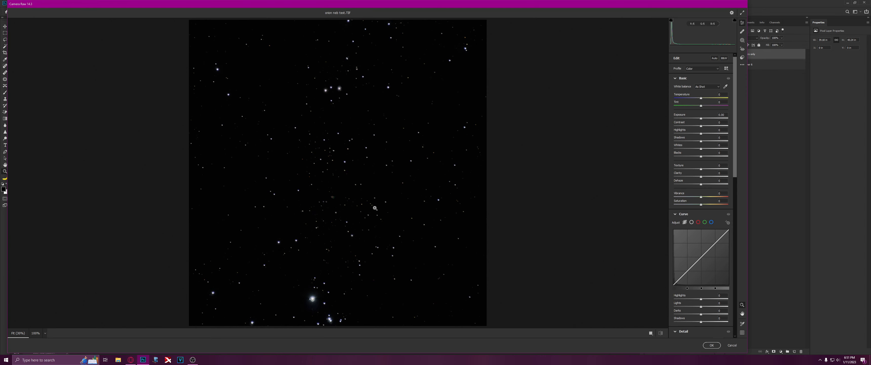
pyautogui.moveTo(351, 158); pyautogui.dragTo(412, 184)
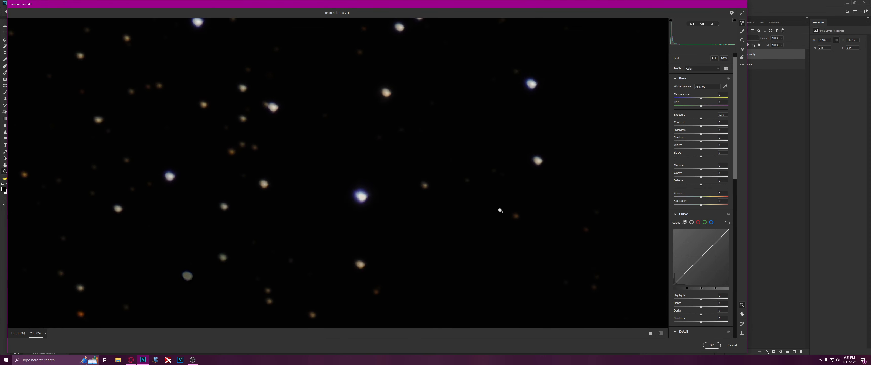
pyautogui.scroll(-4, 698, 244)
pyautogui.scroll(-5, 699, 244)
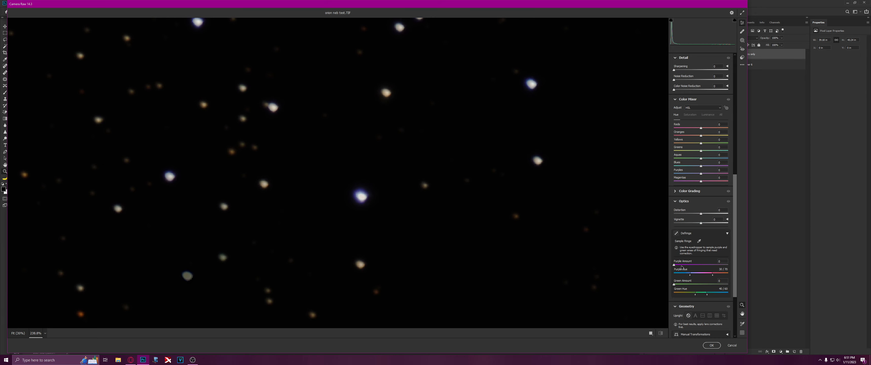
pyautogui.moveTo(673, 266); pyautogui.dragTo(679, 267)
pyautogui.moveTo(230, 155); pyautogui.dragTo(281, 162)
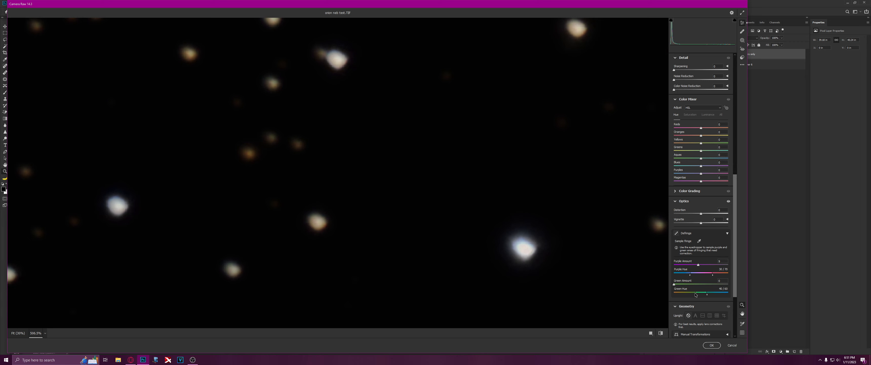
# Raise the green defringe amount, lower the green hue range to start at 0, widen the purple hue range and apply the filter.
pyautogui.moveTo(696, 295); pyautogui.dragTo(674, 294)
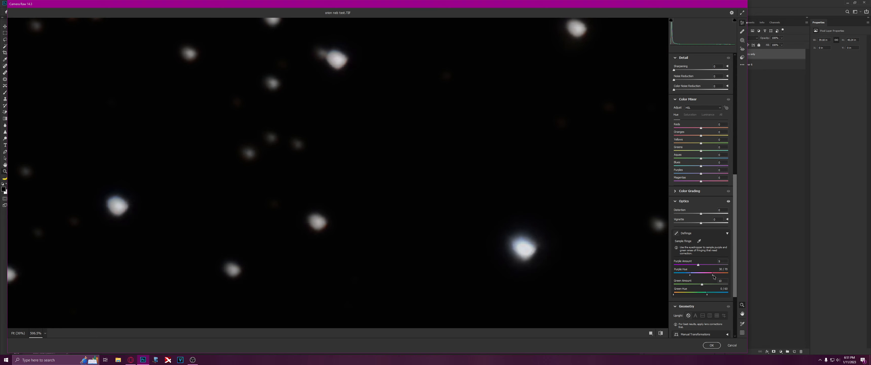
pyautogui.moveTo(723, 278); pyautogui.dragTo(729, 274)
pyautogui.moveTo(467, 225); pyautogui.dragTo(368, 218)
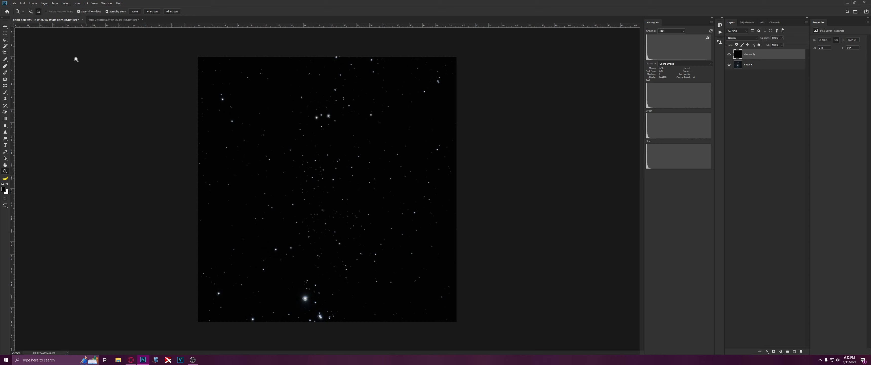
# Start a Color Range selection on the stars only layer, selecting Highlights.
pyautogui.click(6, 33)
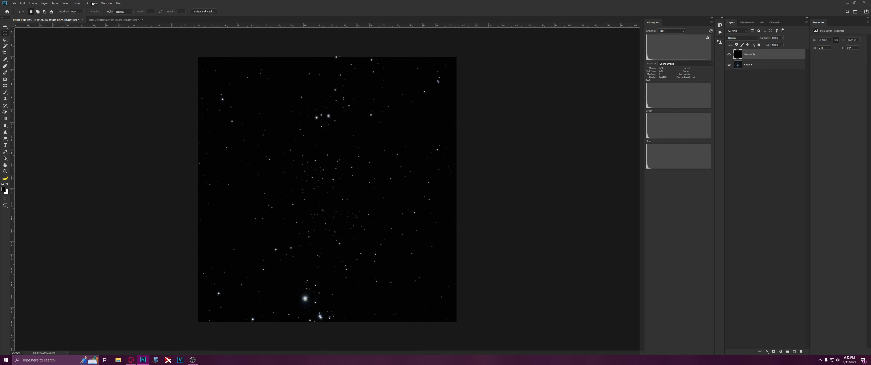
pyautogui.click(77, 4)
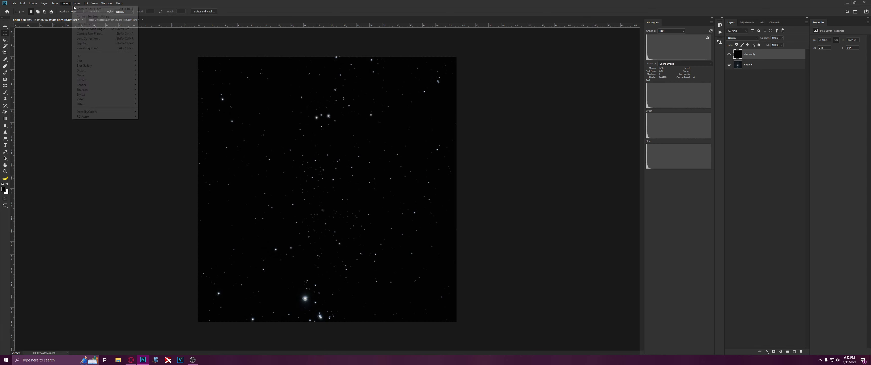
pyautogui.moveTo(68, 4)
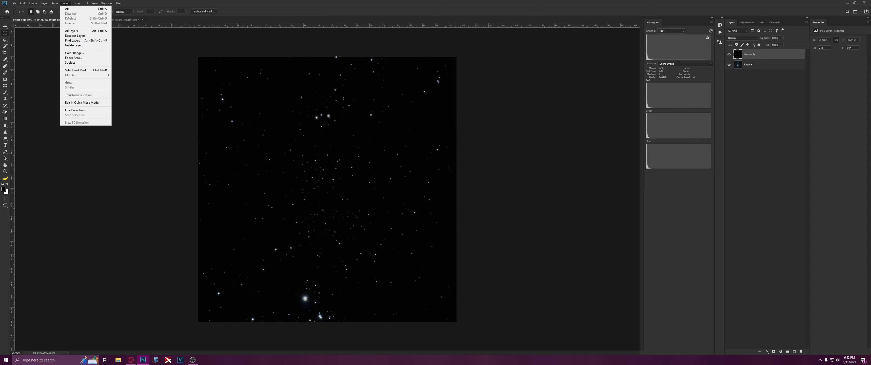
pyautogui.click(74, 53)
pyautogui.moveTo(699, 138); pyautogui.dragTo(495, 132)
pyautogui.click(536, 139)
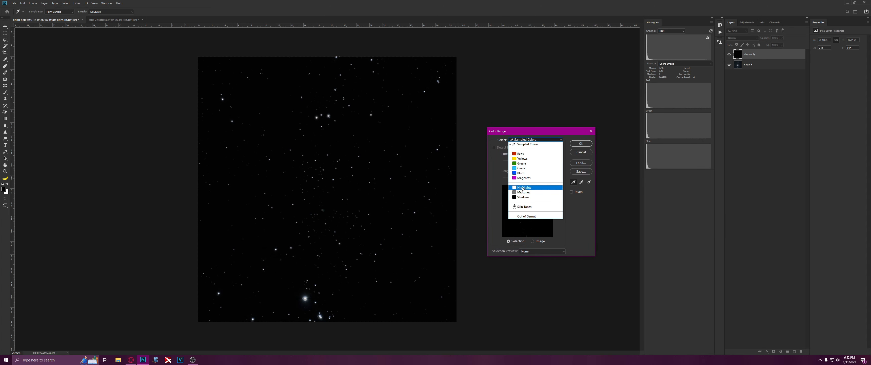
pyautogui.click(523, 188)
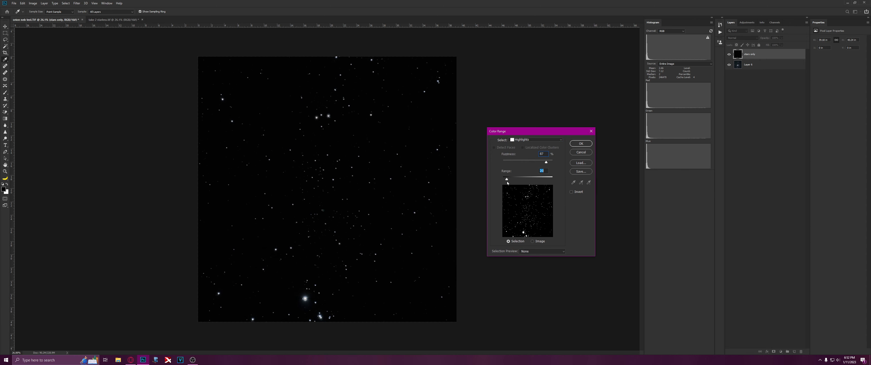
# Fine-tune the Highlights range to isolate the stars, create the selection and inspect its outlines up close.
pyautogui.moveTo(507, 181); pyautogui.dragTo(504, 181)
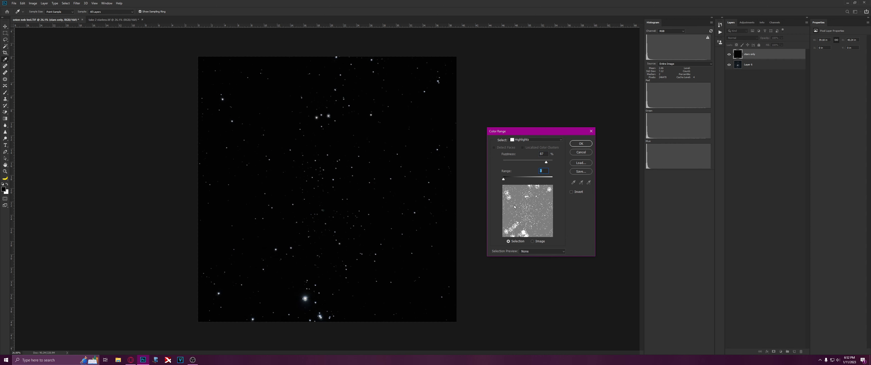
pyautogui.moveTo(508, 178); pyautogui.dragTo(520, 179)
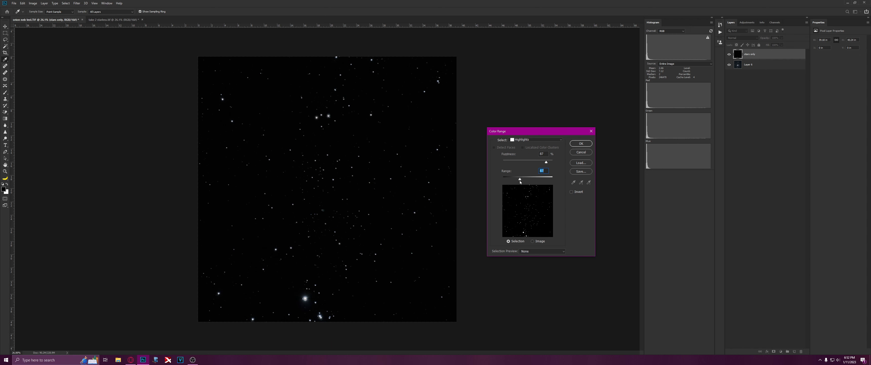
pyautogui.moveTo(511, 181); pyautogui.dragTo(506, 182)
pyautogui.click(581, 143)
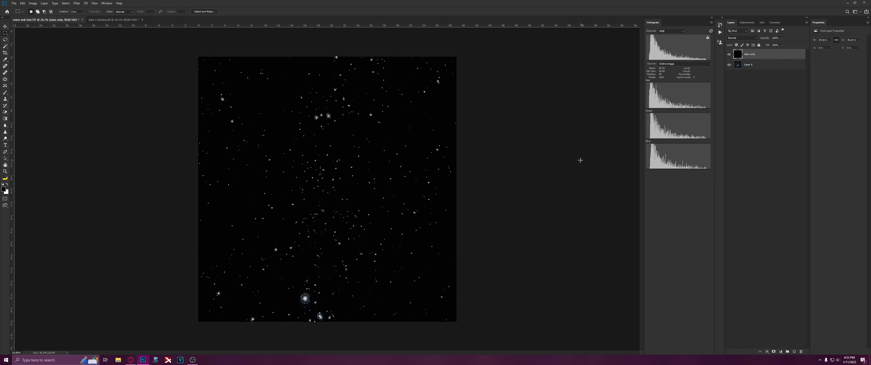
pyautogui.click(5, 171)
pyautogui.moveTo(310, 115); pyautogui.dragTo(354, 134)
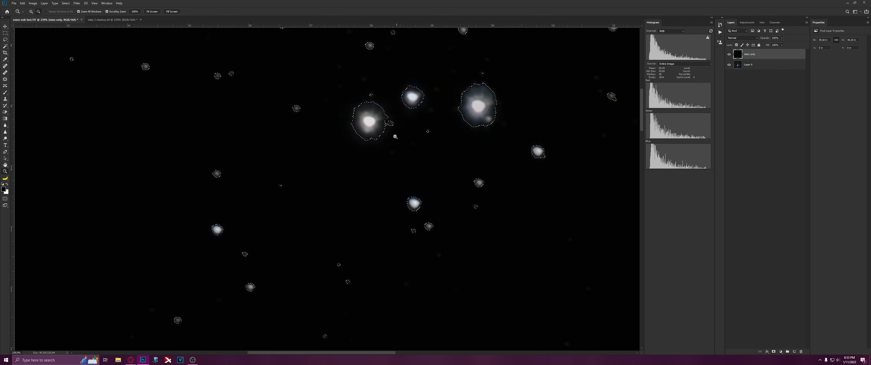
# Expand the star selection on the stars only layer by a few pixels.
pyautogui.click(66, 4)
pyautogui.moveTo(78, 82)
pyautogui.click(126, 85)
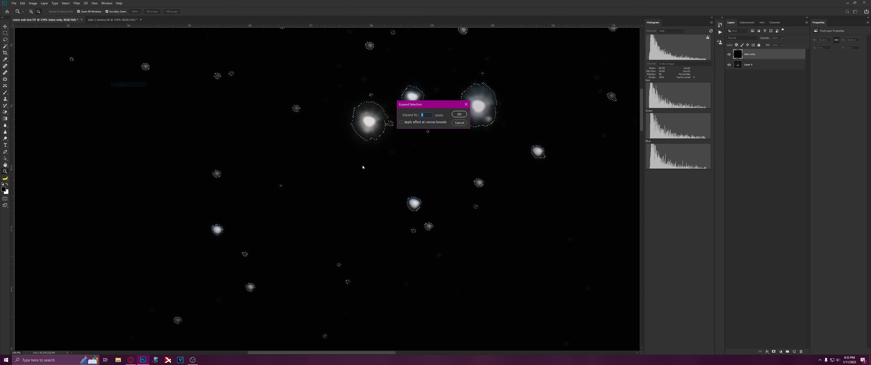
pyautogui.moveTo(433, 107); pyautogui.dragTo(487, 120)
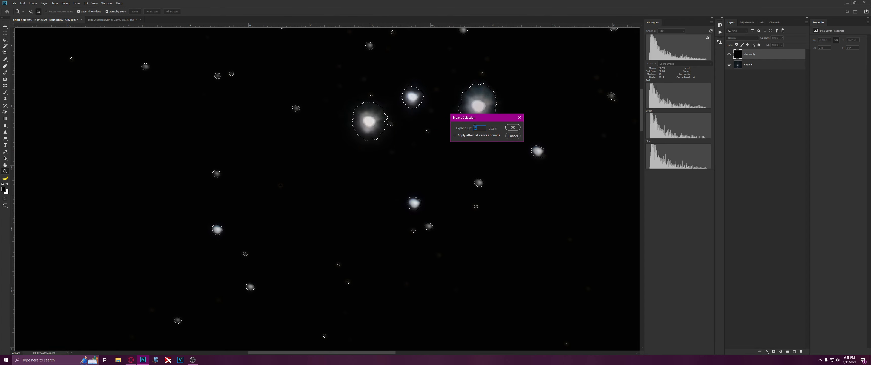
pyautogui.click(513, 128)
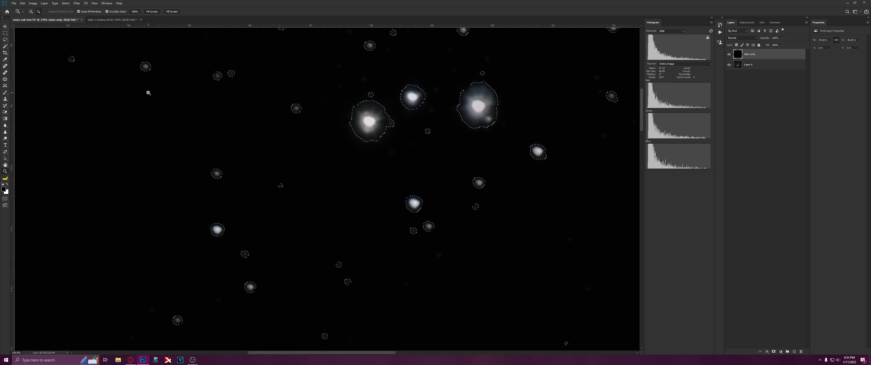
# Feather the expanded star selection, applying the effect at the canvas bounds.
pyautogui.click(65, 3)
pyautogui.moveTo(91, 76)
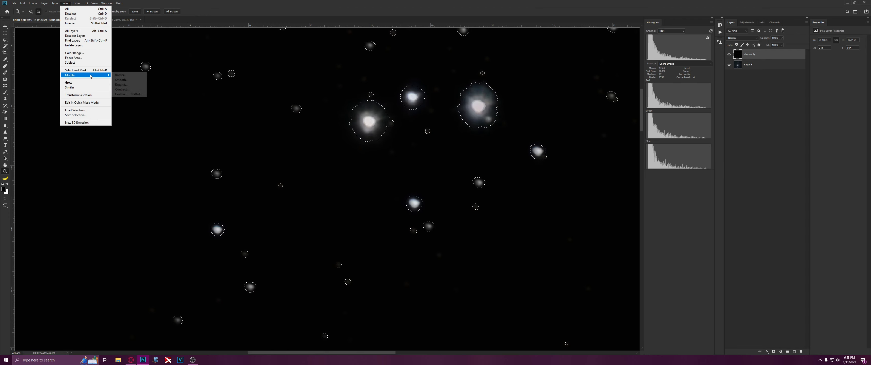
pyautogui.click(121, 94)
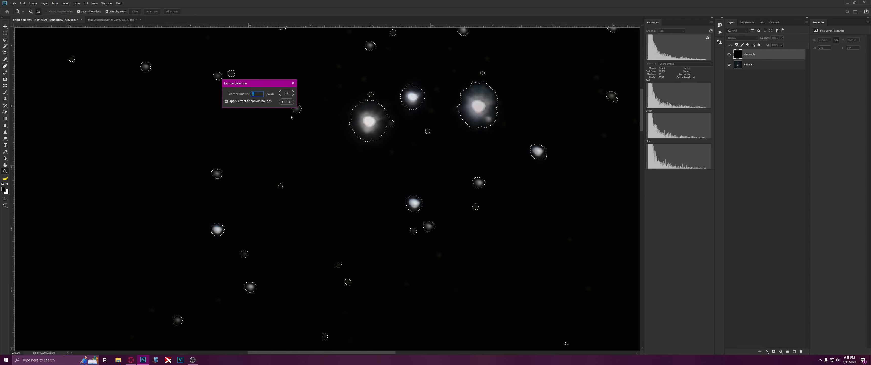
pyautogui.click(286, 93)
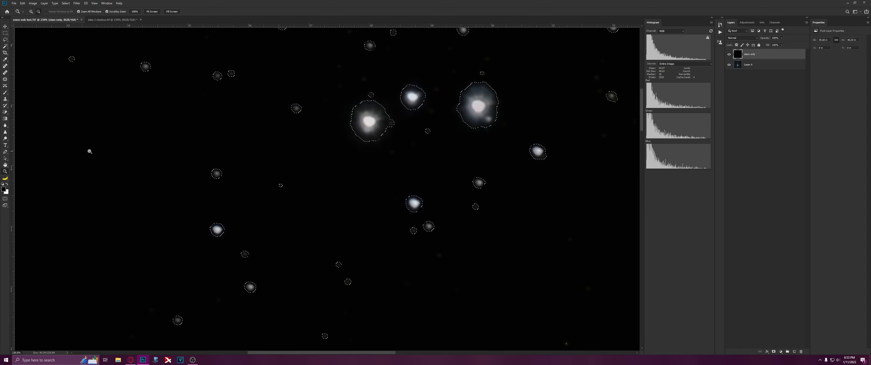
# Dismiss the selection outlines and shrink the stars with the Minimum filter, using a small radius and preserving Roundness.
pyautogui.moveTo(230, 163); pyautogui.dragTo(187, 163)
pyautogui.hotkey('ctrl', 'd')
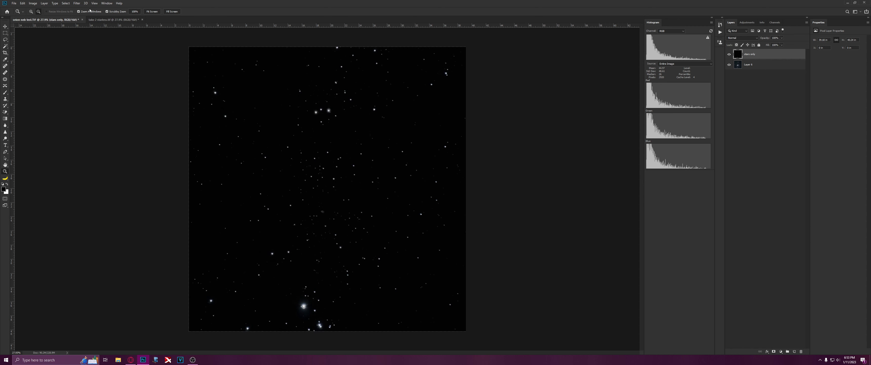
pyautogui.click(76, 4)
pyautogui.moveTo(128, 104)
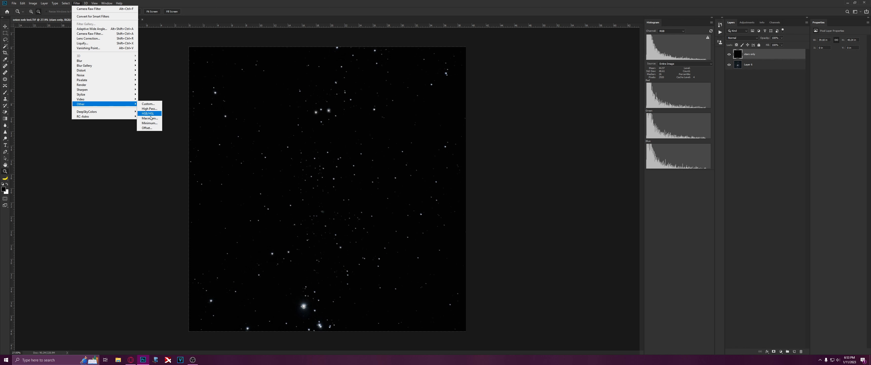
pyautogui.click(150, 123)
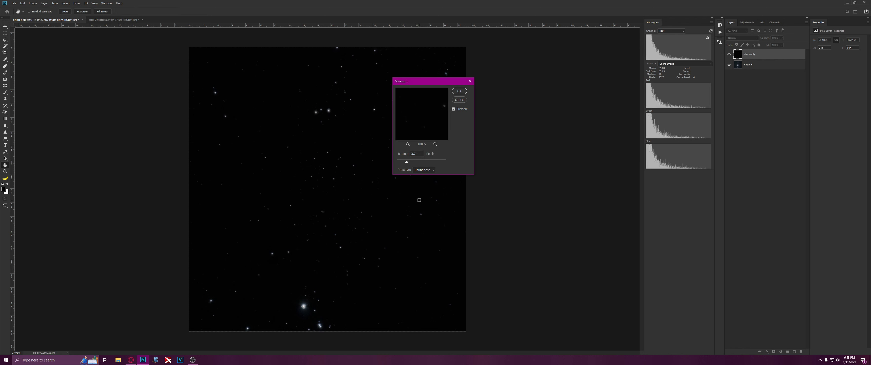
pyautogui.moveTo(431, 83); pyautogui.dragTo(519, 102)
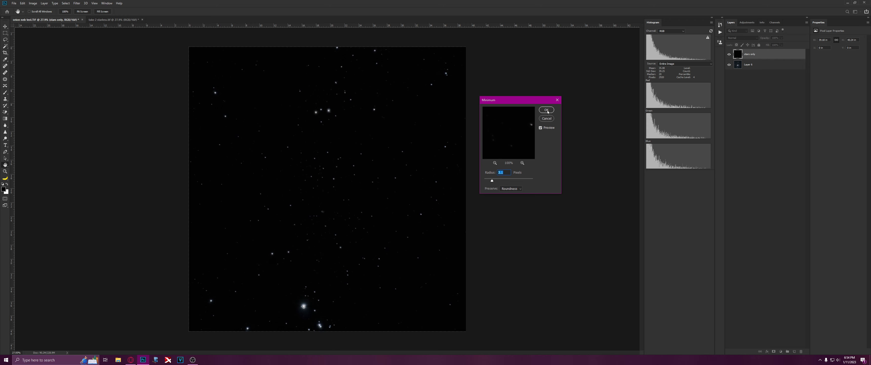
pyautogui.click(547, 111)
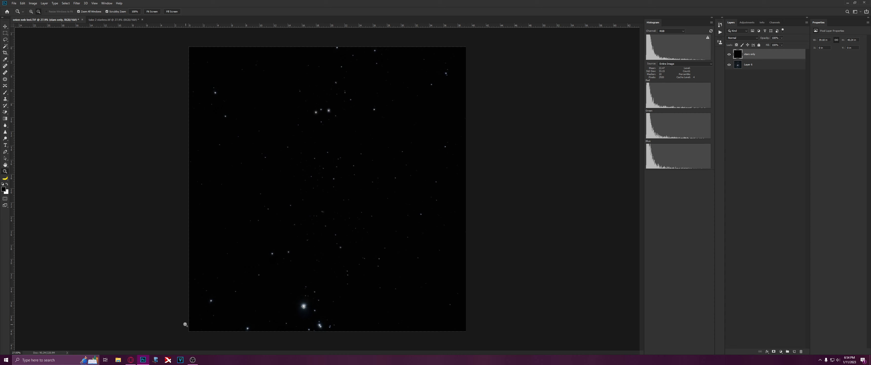
# Duplicate the starless image's background layer and start a Curves adjustment that darkens the sky background from input 17 to output 14.
pyautogui.click(105, 20)
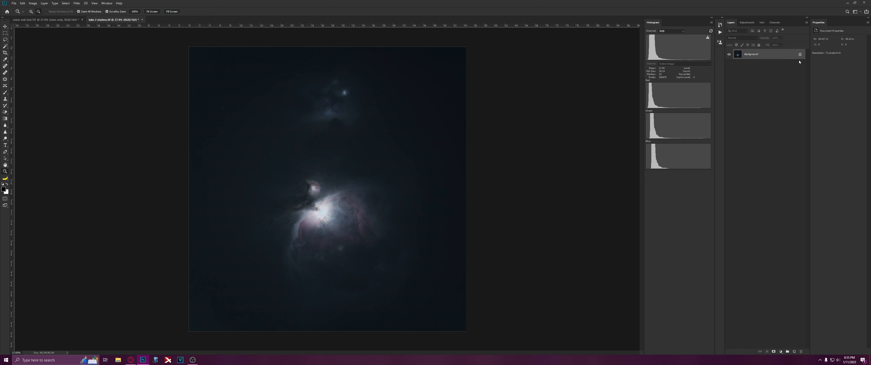
pyautogui.hotkey('ctrl', 'j')
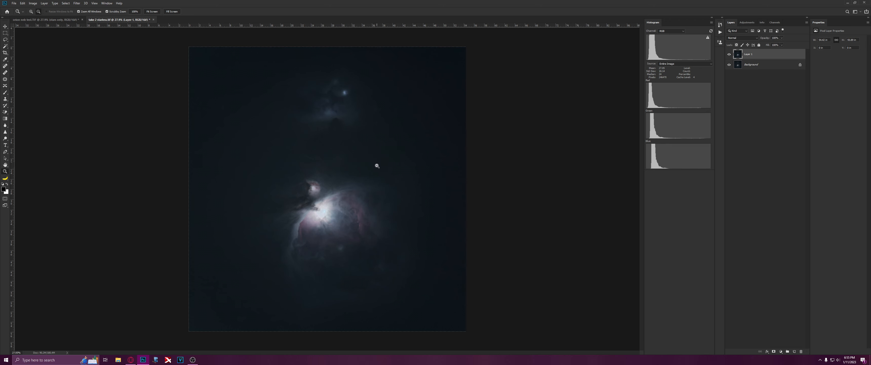
pyautogui.hotkey('ctrl', 'm')
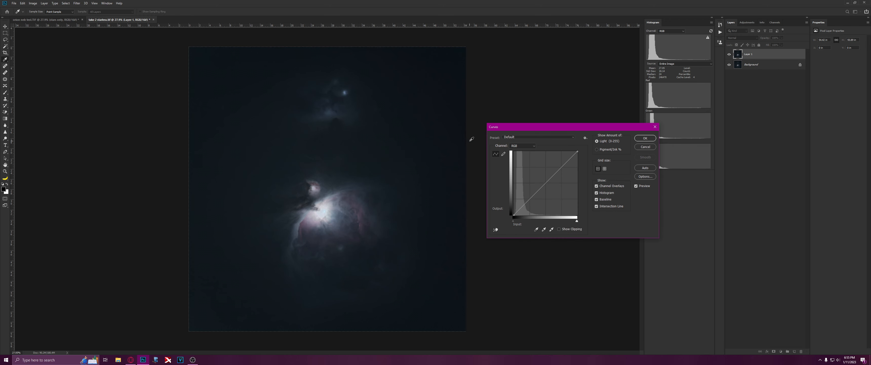
pyautogui.click(495, 230)
pyautogui.moveTo(222, 77); pyautogui.dragTo(221, 78)
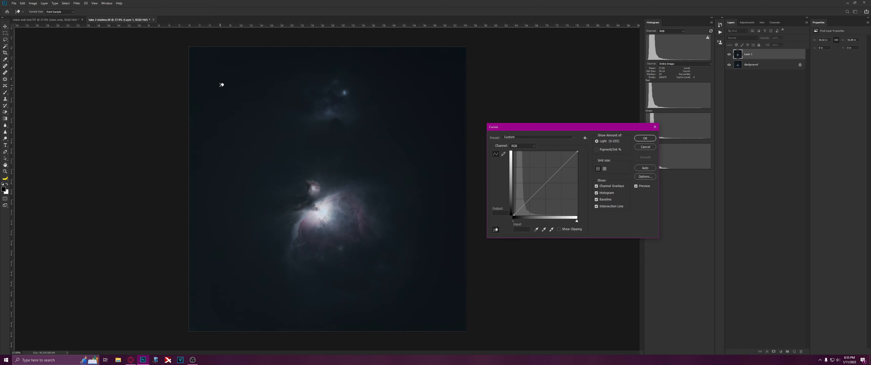
pyautogui.moveTo(234, 89); pyautogui.dragTo(234, 92)
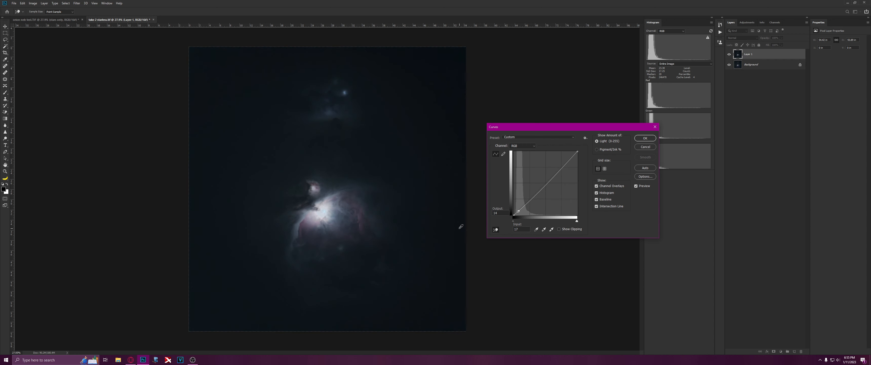
# Brighten the nebula tones slightly with on-image curve adjustments and apply the curve.
pyautogui.moveTo(372, 217); pyautogui.dragTo(371, 214)
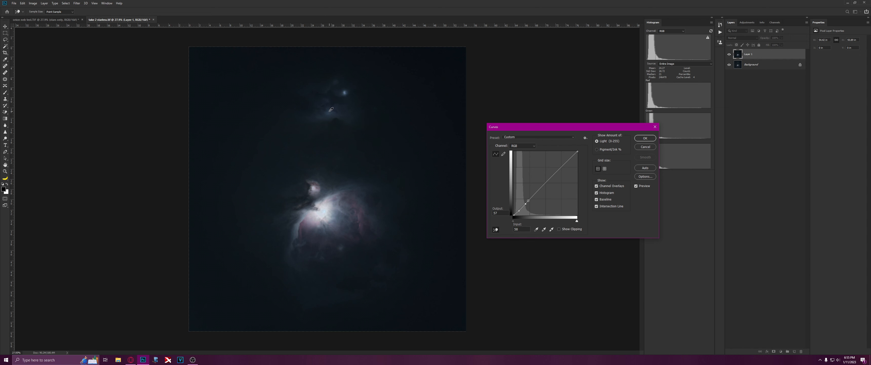
pyautogui.moveTo(331, 111); pyautogui.dragTo(329, 110)
pyautogui.click(645, 138)
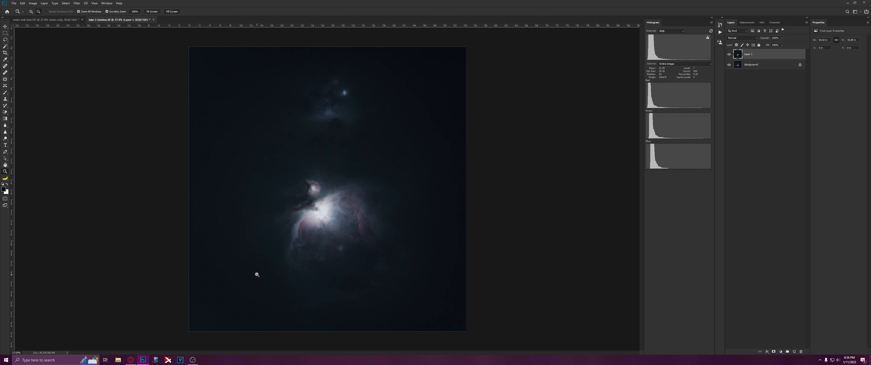
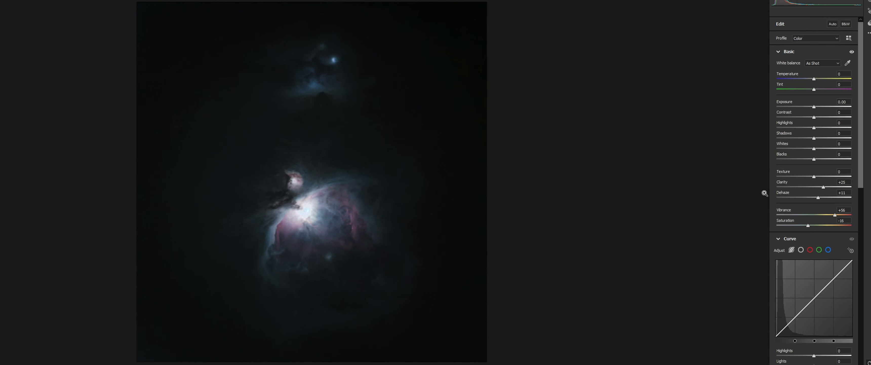
# Try lowering the starless image's highlights to -69 and inspect the nebula's core up close.
pyautogui.moveTo(814, 130); pyautogui.dragTo(788, 135)
pyautogui.moveTo(309, 214); pyautogui.dragTo(443, 254)
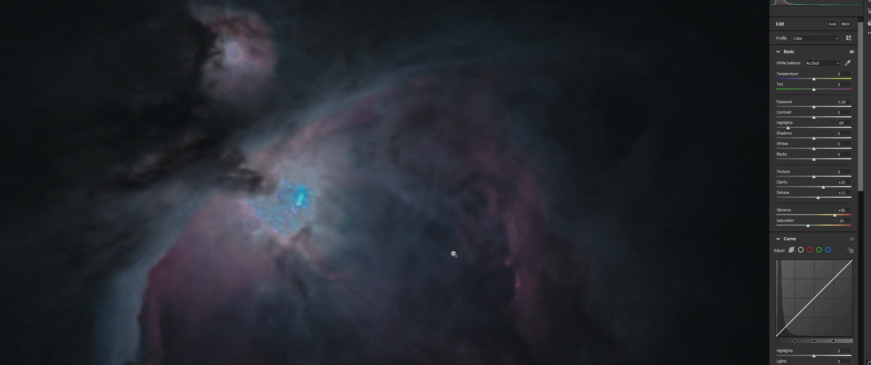
pyautogui.moveTo(284, 222); pyautogui.dragTo(269, 217)
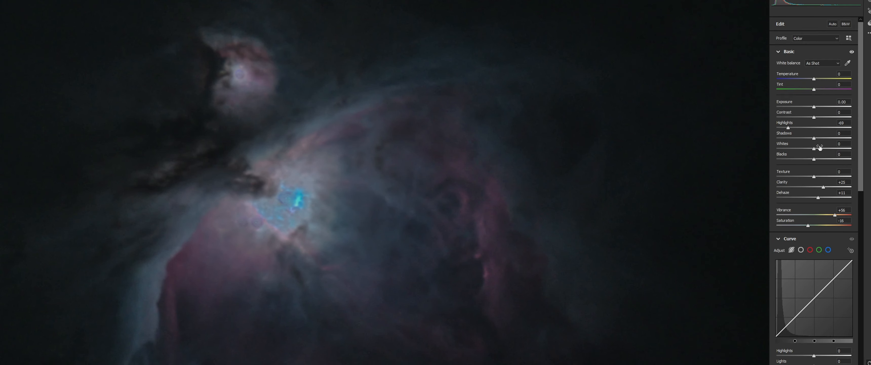
# Set the highlights to +19, checking the nebula's bright core up close and in the wider view.
pyautogui.moveTo(786, 127); pyautogui.dragTo(821, 138)
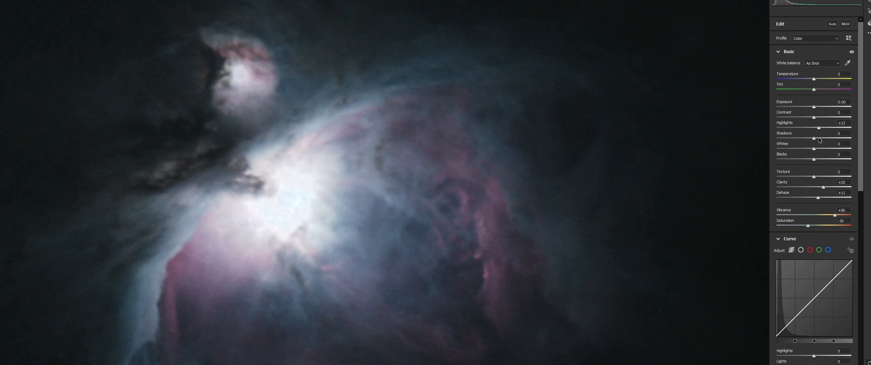
pyautogui.scroll(-5, 276, 189)
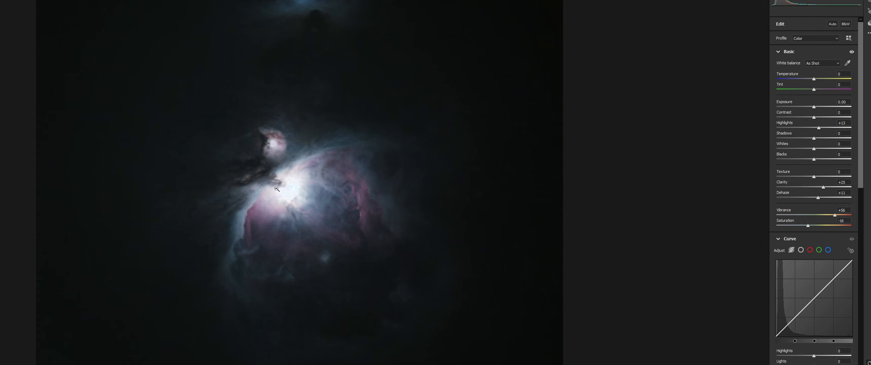
pyautogui.scroll(-2, 275, 189)
pyautogui.scroll(9, 259, 175)
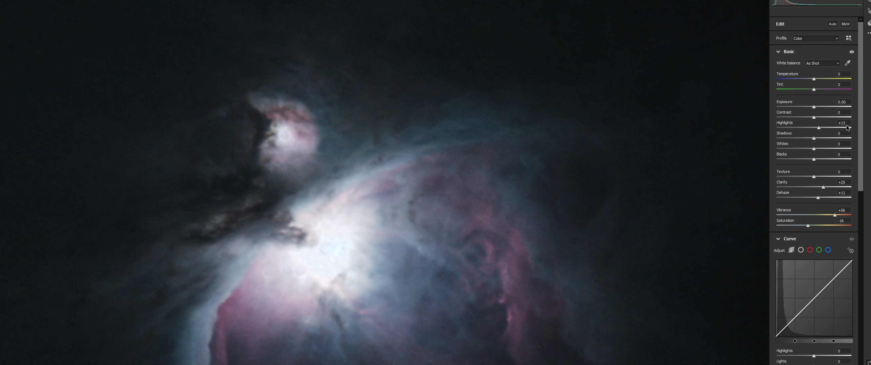
pyautogui.moveTo(820, 127); pyautogui.dragTo(821, 127)
pyautogui.scroll(-3, 297, 209)
pyautogui.scroll(3, 291, 211)
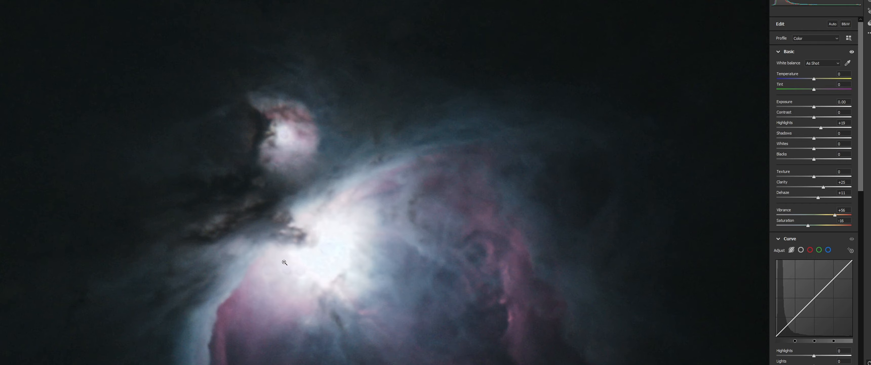
pyautogui.scroll(-5, 350, 190)
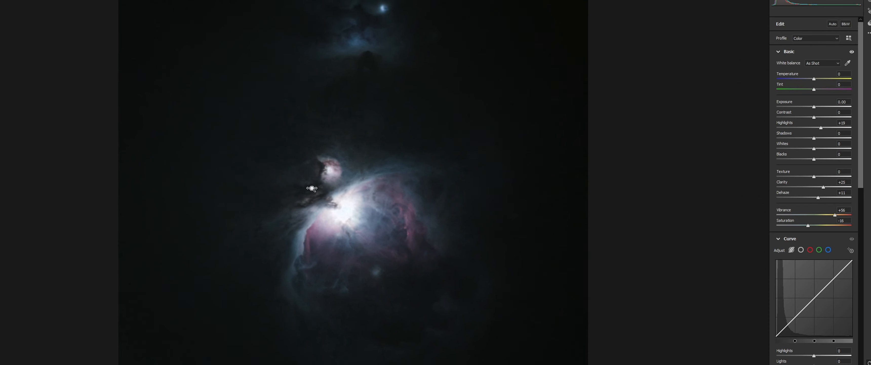
# Warm the white balance temperature to +4 and raise the exposure to +0.55.
pyautogui.scroll(-1, 379, 208)
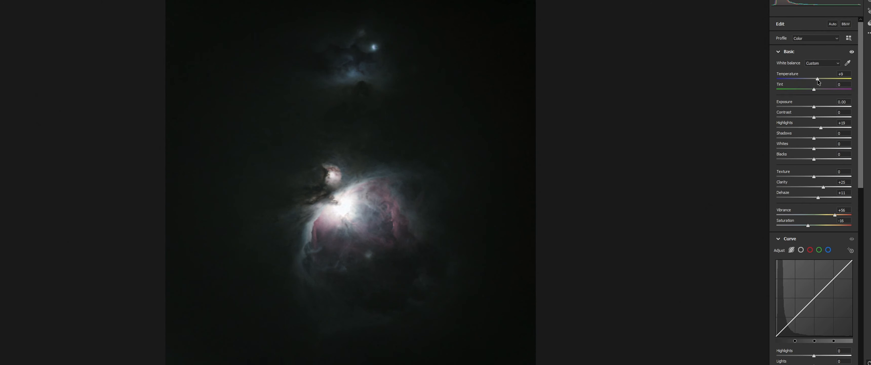
pyautogui.moveTo(816, 80); pyautogui.dragTo(813, 80)
pyautogui.moveTo(813, 107)
pyautogui.mouseDown()
pyautogui.moveTo(827, 112)
pyautogui.moveTo(820, 112)
pyautogui.mouseUp()
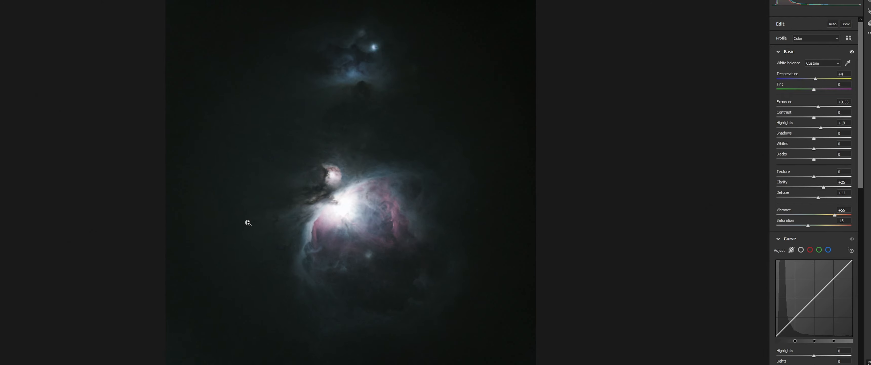
# Set color noise reduction to 25 while viewing the dark sky background up close.
pyautogui.click(202, 107)
pyautogui.moveTo(274, 145); pyautogui.dragTo(393, 230)
pyautogui.scroll(-5, 826, 264)
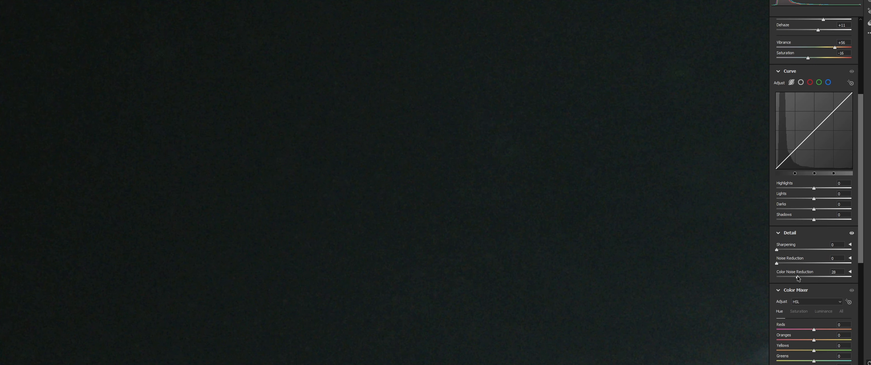
pyautogui.moveTo(797, 276); pyautogui.dragTo(796, 276)
# Try noise reduction at 22, at maximum and at 20, comparing the effect on the nebula's detail.
pyautogui.scroll(-6, 326, 243)
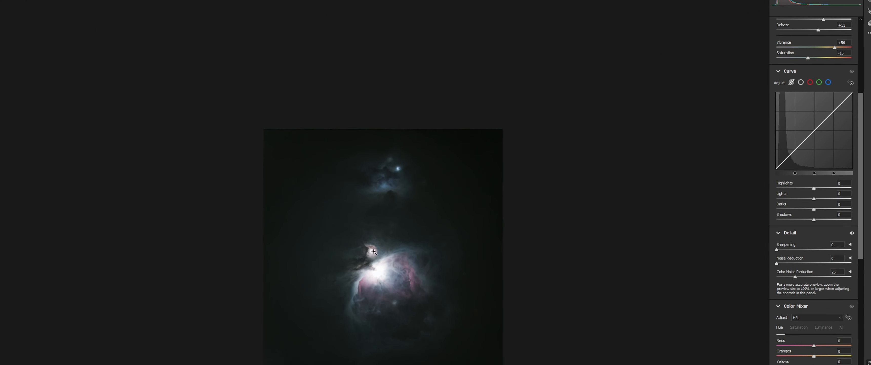
pyautogui.scroll(2, 343, 244)
pyautogui.scroll(3, 234, 199)
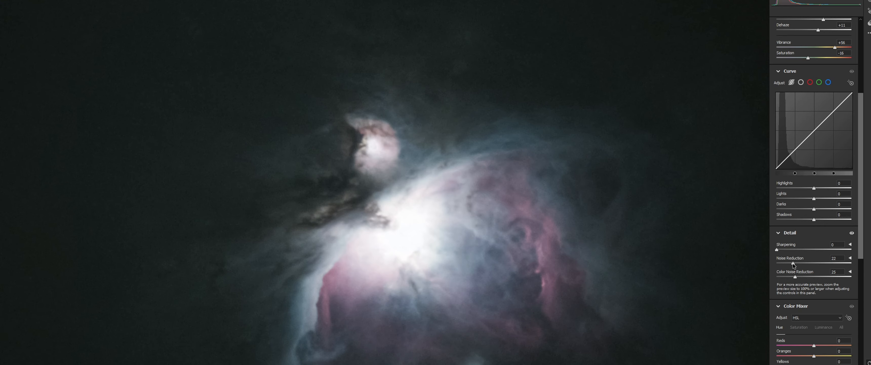
pyautogui.scroll(-5, 238, 248)
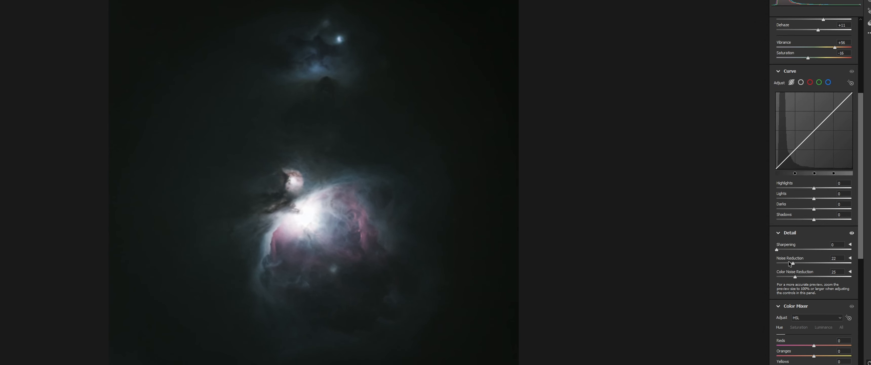
pyautogui.moveTo(783, 263); pyautogui.dragTo(851, 263)
pyautogui.moveTo(785, 263)
pyautogui.mouseDown()
pyautogui.moveTo(755, 264)
pyautogui.moveTo(791, 263)
pyautogui.mouseUp()
pyautogui.click(356, 236)
pyautogui.moveTo(355, 235); pyautogui.dragTo(348, 236)
pyautogui.moveTo(311, 189); pyautogui.dragTo(338, 190)
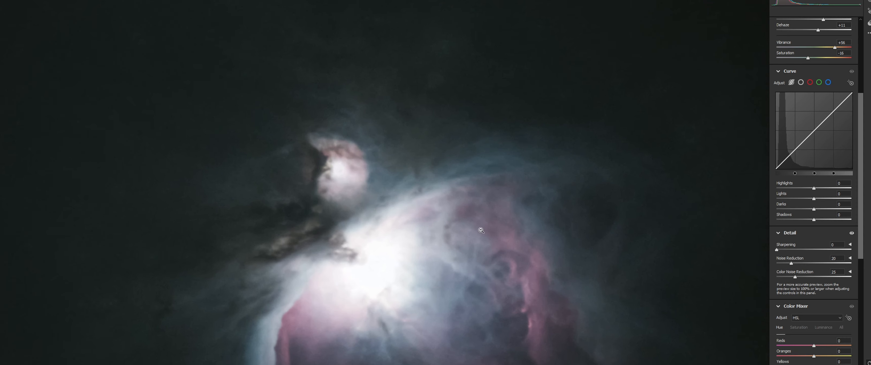
# Set noise reduction to 17 and review the whole nebula.
pyautogui.moveTo(789, 263); pyautogui.dragTo(768, 264)
pyautogui.keyDown('alt'); pyautogui.click(423, 260); pyautogui.keyUp('alt')
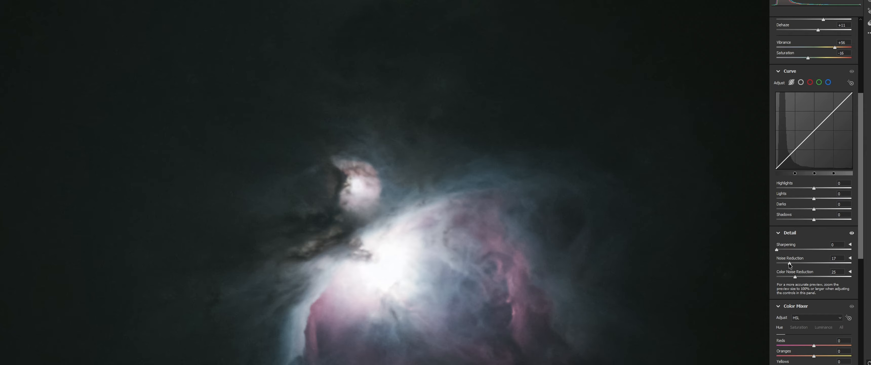
pyautogui.keyDown('alt'); pyautogui.click(218, 223); pyautogui.keyUp('alt')
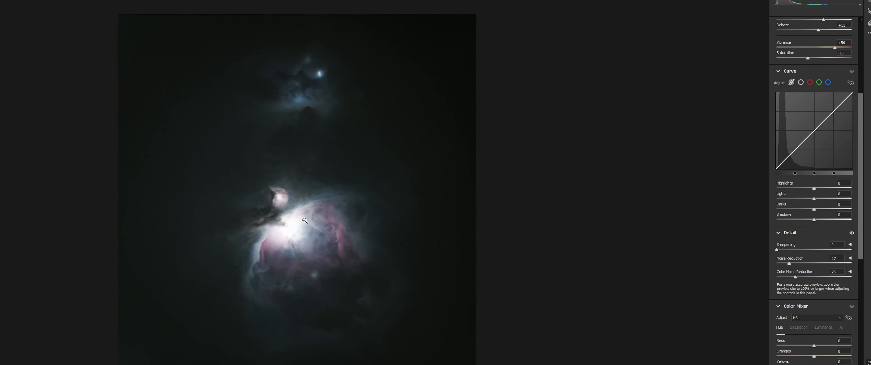
# Lower the parametric curve's Highlights to -38 and Lights to -69.
pyautogui.scroll(2, 210, 207)
pyautogui.scroll(-10, 853, 285)
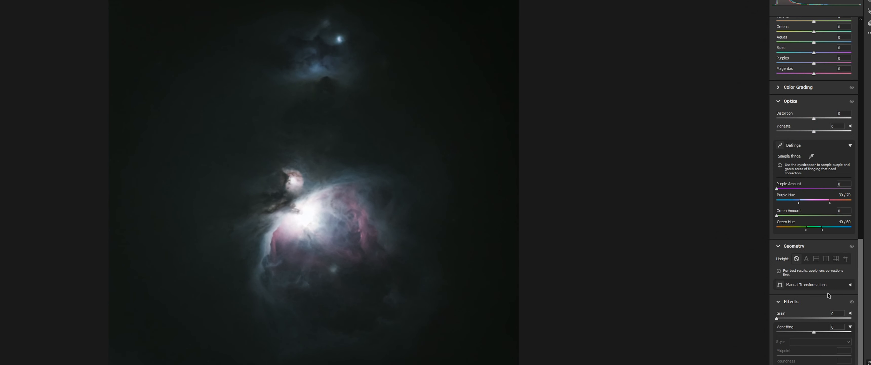
pyautogui.scroll(2, 827, 300)
pyautogui.scroll(-2, 822, 302)
pyautogui.scroll(10, 821, 330)
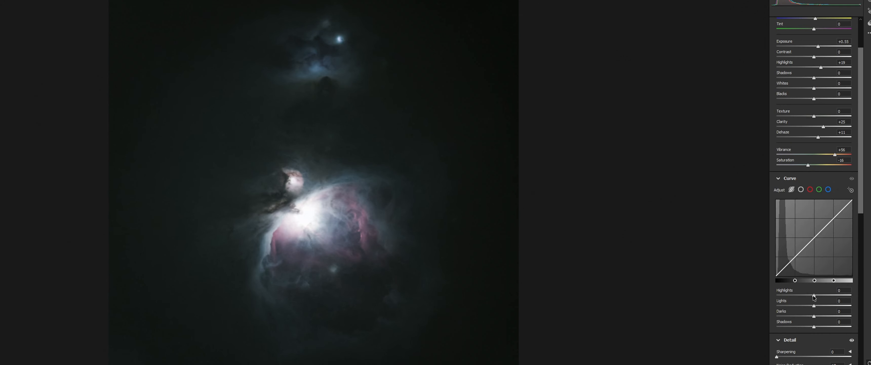
pyautogui.moveTo(813, 297); pyautogui.dragTo(788, 308)
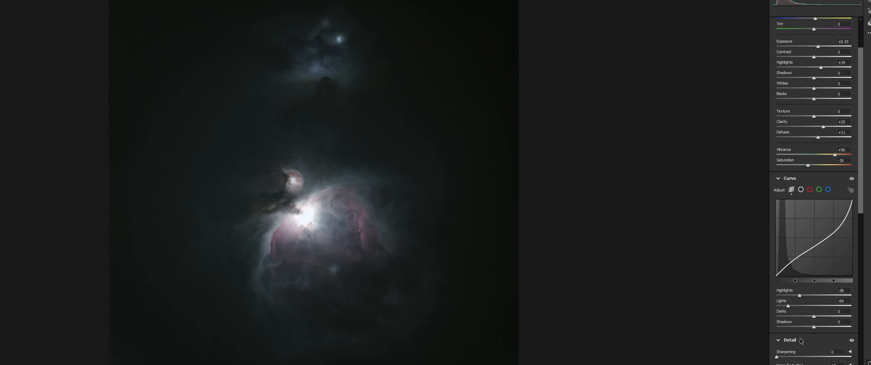
# Try several Darks and Shadows values on the parametric curve, settling on Darks +20 and Shadows -17.
pyautogui.moveTo(813, 317); pyautogui.dragTo(821, 316)
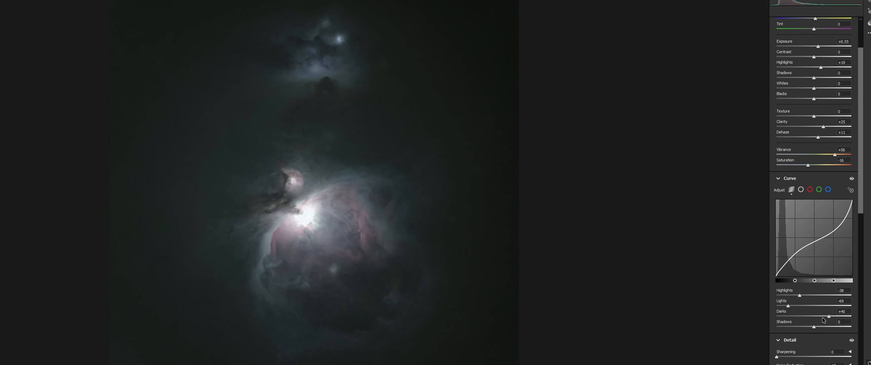
pyautogui.click(797, 326)
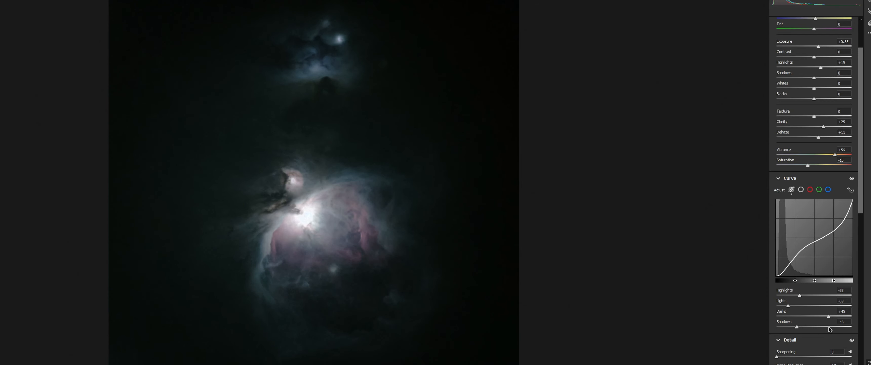
pyautogui.click(826, 326)
pyautogui.click(801, 316)
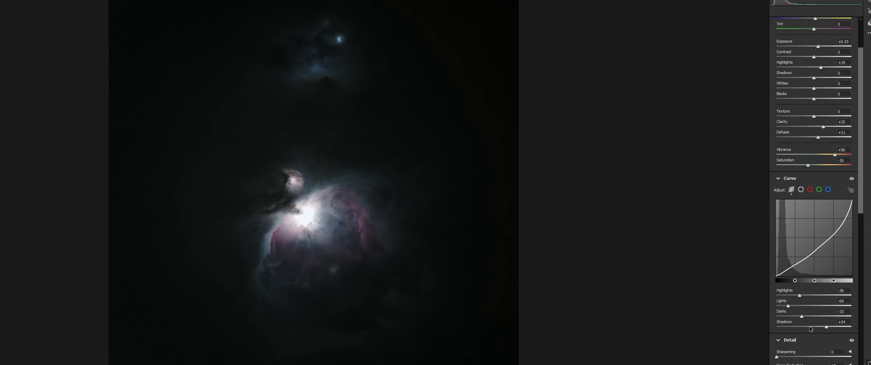
pyautogui.click(808, 327)
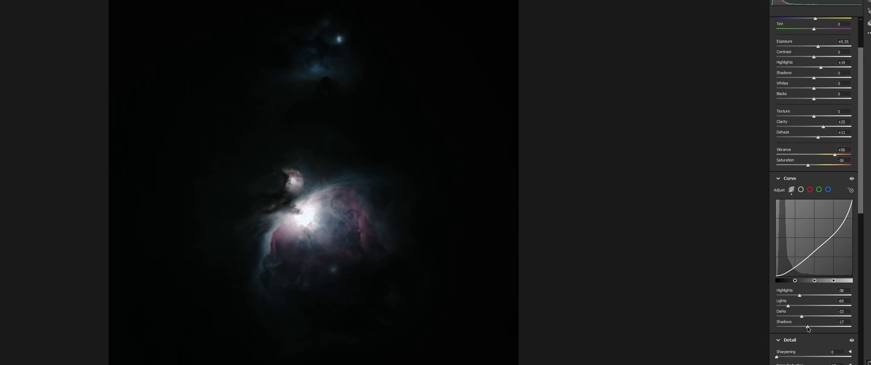
pyautogui.moveTo(809, 316)
pyautogui.mouseDown()
pyautogui.moveTo(820, 314)
pyautogui.moveTo(804, 326)
pyautogui.moveTo(823, 316)
pyautogui.mouseUp()
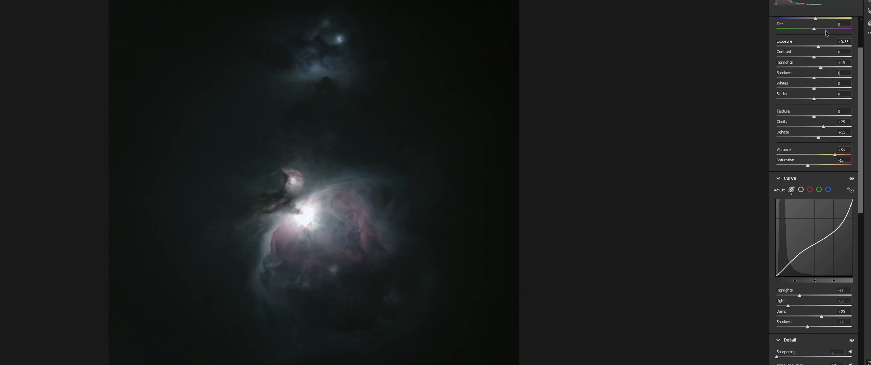
# Create a brush mask with Highlights +25 and brush size 8, and paint it over the blue upper nebula.
pyautogui.click(870, 2)
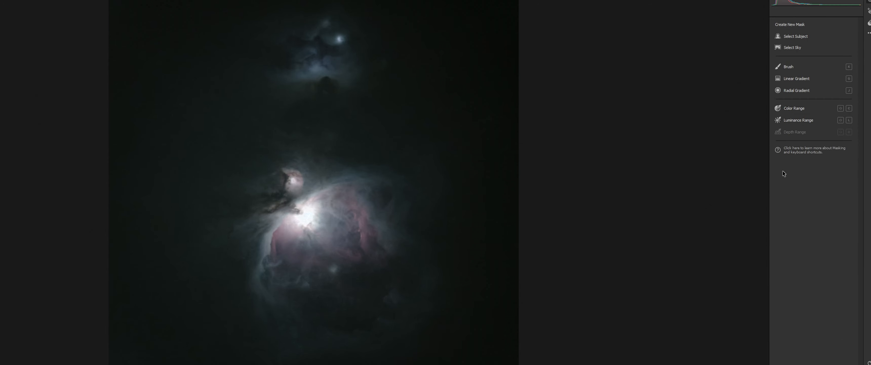
pyautogui.click(786, 65)
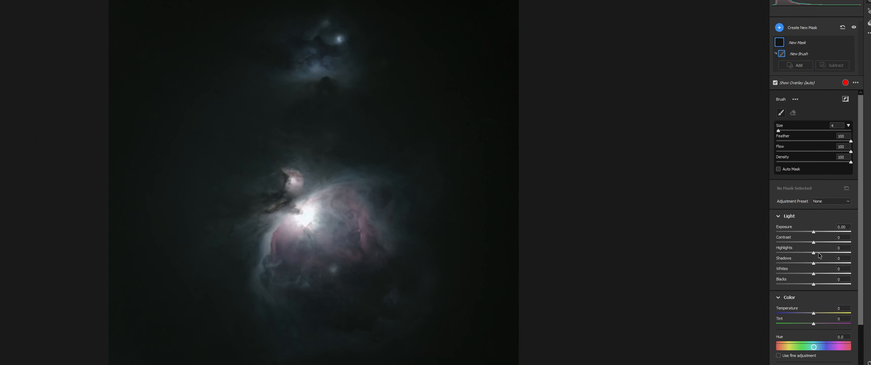
pyautogui.moveTo(814, 253); pyautogui.dragTo(823, 256)
pyautogui.scroll(4, 332, 66)
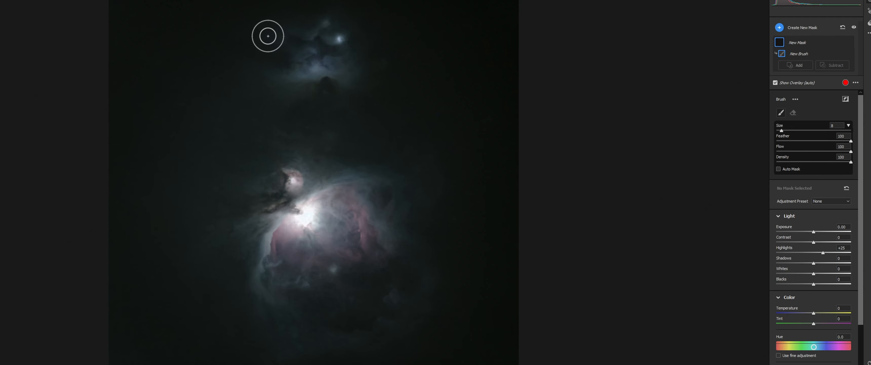
pyautogui.moveTo(268, 36)
pyautogui.mouseDown()
pyautogui.moveTo(330, 24)
pyautogui.moveTo(360, 36)
pyautogui.moveTo(325, 75)
pyautogui.moveTo(320, 55)
pyautogui.mouseUp()
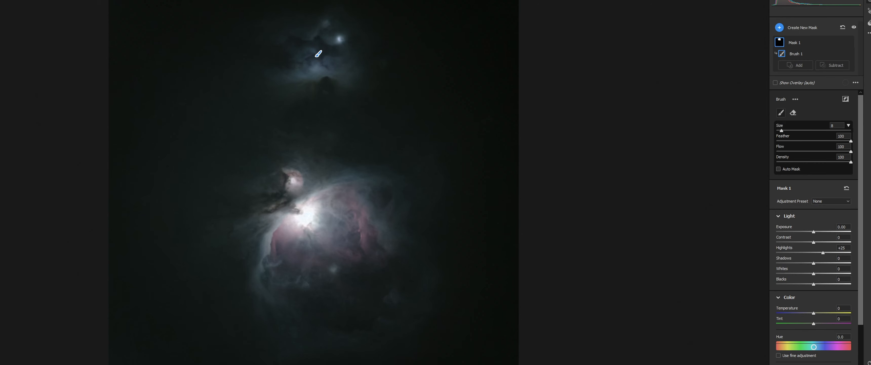
# Set the upper nebula mask to Exposure +0.35, Contrast +17, Highlights +32 and Shadows -26, and raise its saturation.
pyautogui.moveTo(811, 253)
pyautogui.mouseDown()
pyautogui.moveTo(846, 253)
pyautogui.moveTo(819, 254)
pyautogui.moveTo(826, 257)
pyautogui.moveTo(802, 243)
pyautogui.moveTo(820, 244)
pyautogui.moveTo(817, 235)
pyautogui.mouseUp()
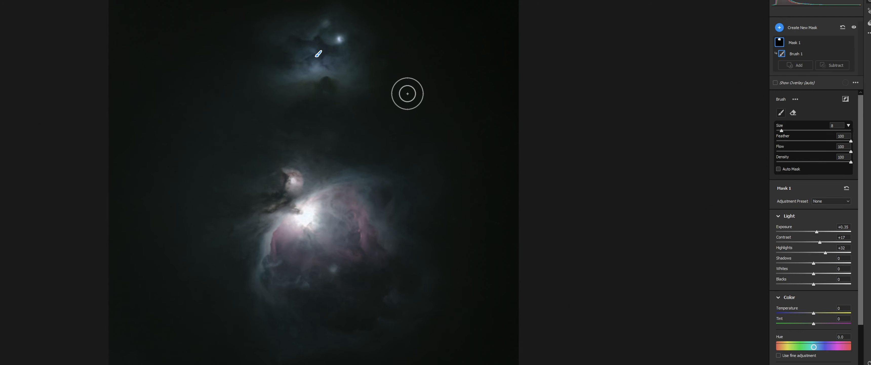
pyautogui.moveTo(814, 285); pyautogui.dragTo(812, 285)
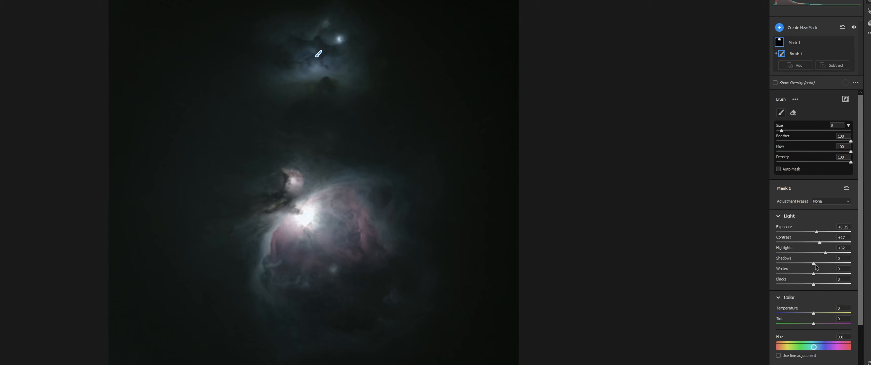
pyautogui.moveTo(814, 263)
pyautogui.mouseDown()
pyautogui.moveTo(783, 264)
pyautogui.moveTo(807, 260)
pyautogui.mouseUp()
pyautogui.moveTo(813, 364); pyautogui.dragTo(827, 364)
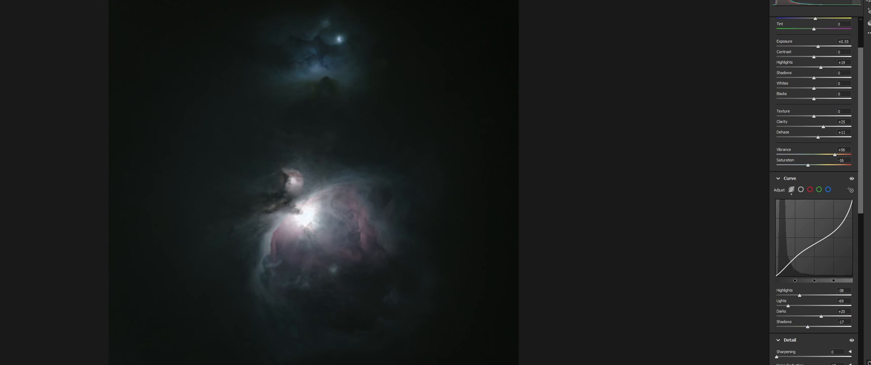
# Create a second brush mask with Highlights +33 and brush size 9, and paint it over the small round nebula above the bright core.
pyautogui.moveTo(288, 186); pyautogui.dragTo(389, 233)
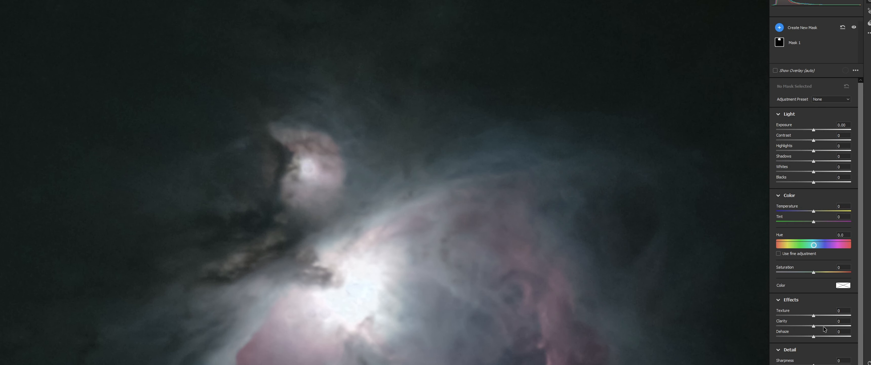
pyautogui.moveTo(813, 151); pyautogui.dragTo(832, 150)
pyautogui.click(779, 27)
pyautogui.click(815, 56)
pyautogui.moveTo(827, 265); pyautogui.dragTo(822, 266)
pyautogui.scroll(-3, 303, 177)
pyautogui.scroll(4, 303, 177)
pyautogui.moveTo(318, 161); pyautogui.dragTo(310, 167)
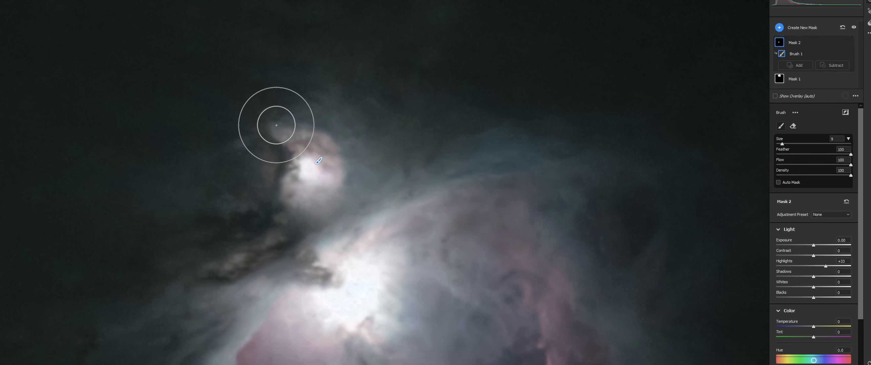
# Set the small round nebula's mask to Highlights +15 and Clarity +25, and raise its saturation.
pyautogui.moveTo(825, 266)
pyautogui.mouseDown()
pyautogui.moveTo(812, 267)
pyautogui.moveTo(832, 269)
pyautogui.moveTo(820, 271)
pyautogui.mouseUp()
pyautogui.scroll(-4, 820, 361)
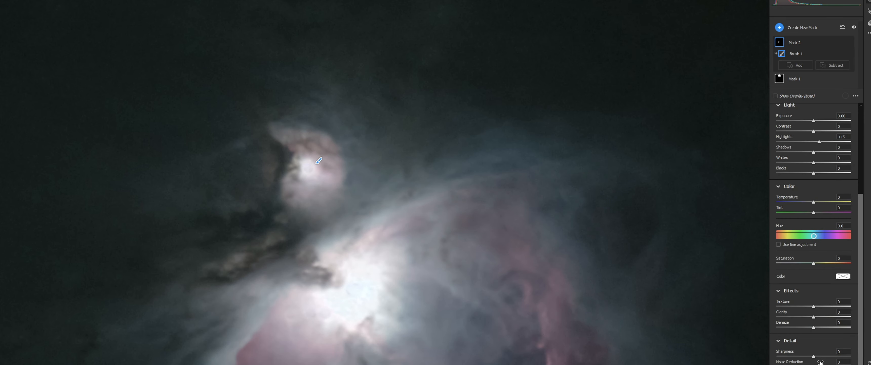
pyautogui.moveTo(813, 318); pyautogui.dragTo(822, 313)
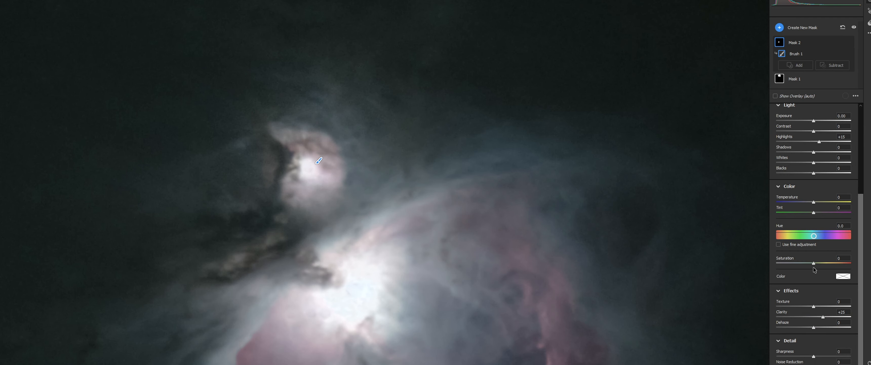
pyautogui.moveTo(813, 263); pyautogui.dragTo(823, 261)
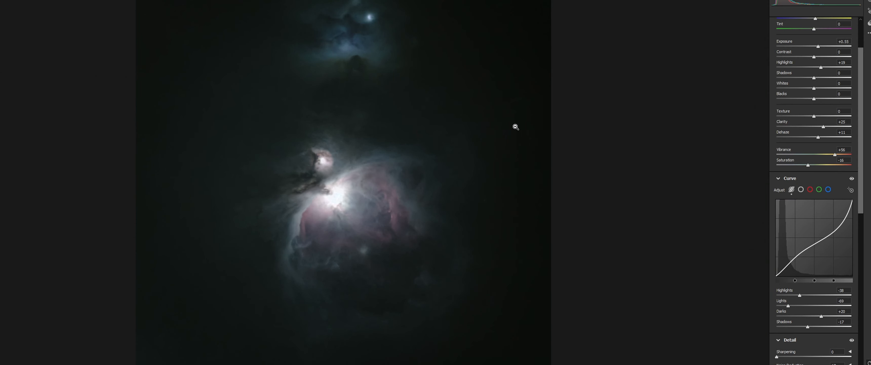
# Reselect the upper nebula's mask and raise its clarity.
pyautogui.moveTo(516, 127); pyautogui.dragTo(486, 147)
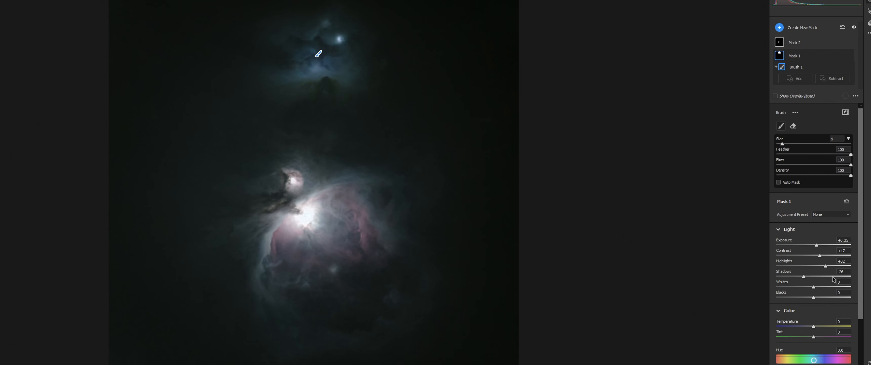
pyautogui.moveTo(813, 316); pyautogui.dragTo(823, 317)
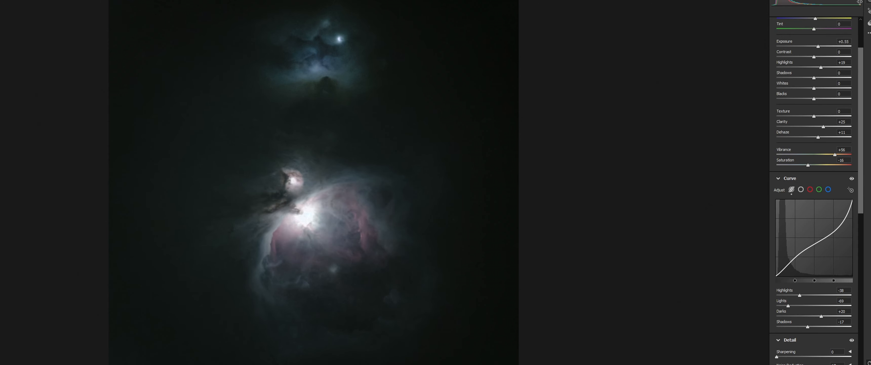
# Create a third brush mask with Clarity +100 and paint it broadly around the main nebula and up toward the upper one.
pyautogui.click(869, 2)
pyautogui.click(779, 28)
pyautogui.click(794, 55)
pyautogui.scroll(-4, 820, 321)
pyautogui.moveTo(829, 317); pyautogui.dragTo(852, 318)
pyautogui.scroll(4, 256, 289)
pyautogui.scroll(-4, 252, 286)
pyautogui.scroll(4, 253, 290)
pyautogui.moveTo(253, 293)
pyautogui.mouseDown()
pyautogui.moveTo(247, 227)
pyautogui.moveTo(234, 243)
pyautogui.moveTo(300, 348)
pyautogui.moveTo(286, 348)
pyautogui.moveTo(385, 334)
pyautogui.moveTo(411, 324)
pyautogui.moveTo(429, 234)
pyautogui.moveTo(240, 133)
pyautogui.mouseUp()
pyautogui.moveTo(240, 133)
pyautogui.mouseDown()
pyautogui.moveTo(278, 127)
pyautogui.moveTo(211, 224)
pyautogui.moveTo(227, 109)
pyautogui.moveTo(376, 103)
pyautogui.moveTo(217, 363)
pyautogui.moveTo(231, 330)
pyautogui.moveTo(383, 335)
pyautogui.moveTo(459, 290)
pyautogui.moveTo(285, 358)
pyautogui.moveTo(438, 213)
pyautogui.moveTo(360, 140)
pyautogui.moveTo(395, 58)
pyautogui.moveTo(306, 2)
pyautogui.moveTo(234, 31)
pyautogui.moveTo(386, 148)
pyautogui.mouseUp()
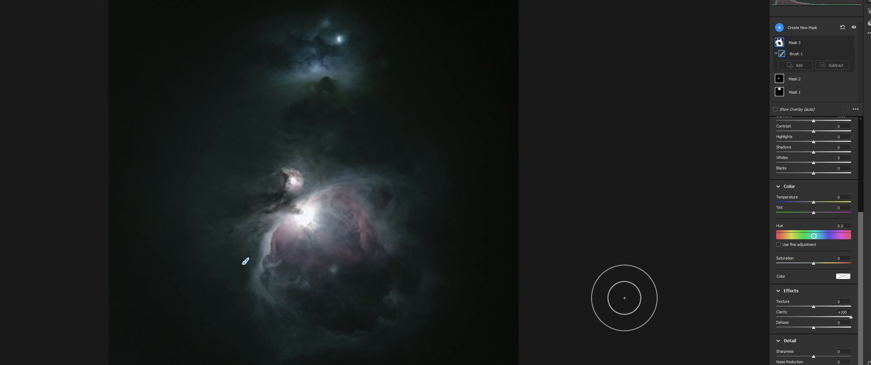
# Set the third mask's clarity to +45 and extend its painted area across the inside of the main nebula.
pyautogui.click(814, 317)
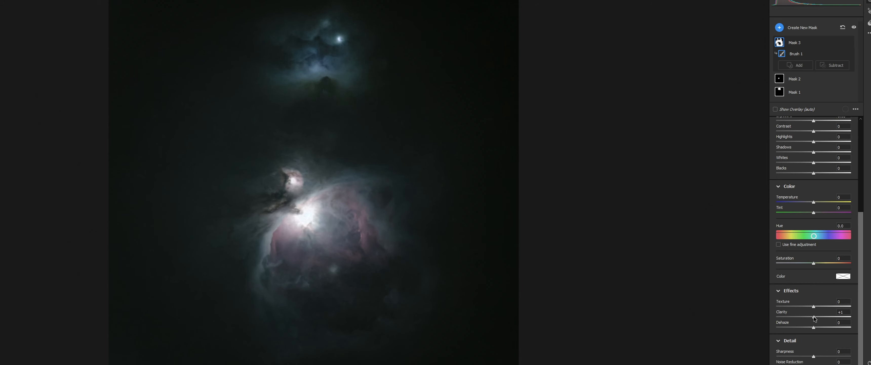
pyautogui.moveTo(819, 316)
pyautogui.mouseDown()
pyautogui.moveTo(868, 314)
pyautogui.moveTo(826, 314)
pyautogui.mouseUp()
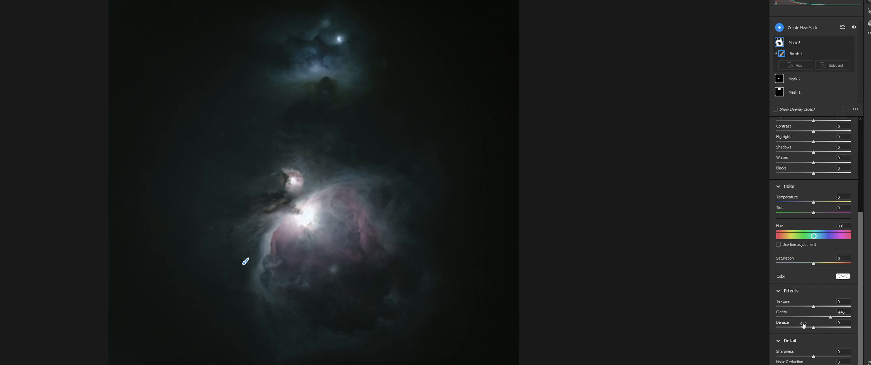
pyautogui.scroll(-5, 358, 243)
pyautogui.scroll(2, 368, 247)
pyautogui.moveTo(362, 249)
pyautogui.mouseDown()
pyautogui.moveTo(359, 209)
pyautogui.moveTo(363, 239)
pyautogui.moveTo(361, 223)
pyautogui.moveTo(347, 259)
pyautogui.moveTo(292, 246)
pyautogui.moveTo(286, 266)
pyautogui.mouseUp()
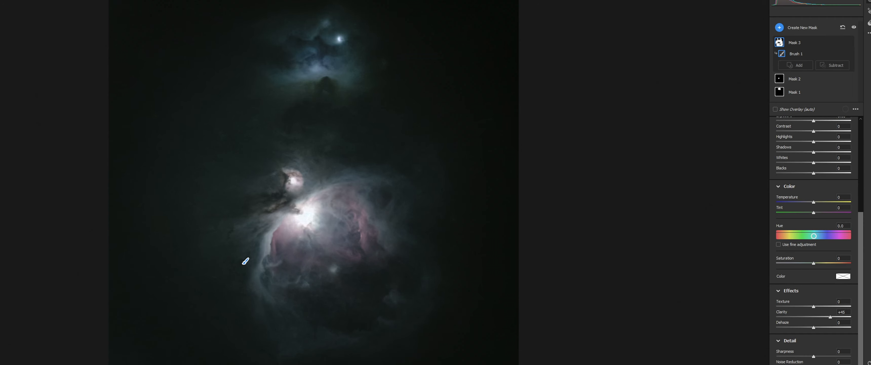
# Leave masking and readjust the image's overall saturation while viewing the whole nebula.
pyautogui.click(869, 1)
pyautogui.scroll(-3, 295, 146)
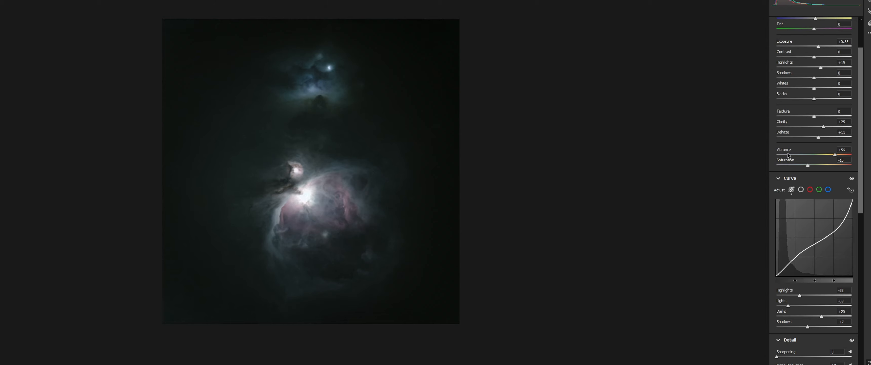
pyautogui.moveTo(808, 167)
pyautogui.mouseDown()
pyautogui.moveTo(843, 156)
pyautogui.moveTo(809, 166)
pyautogui.mouseUp()
pyautogui.moveTo(803, 165); pyautogui.dragTo(814, 164)
# Raise the Color Mixer saturation of magentas to +50 and purples to +33.
pyautogui.scroll(-5, 814, 163)
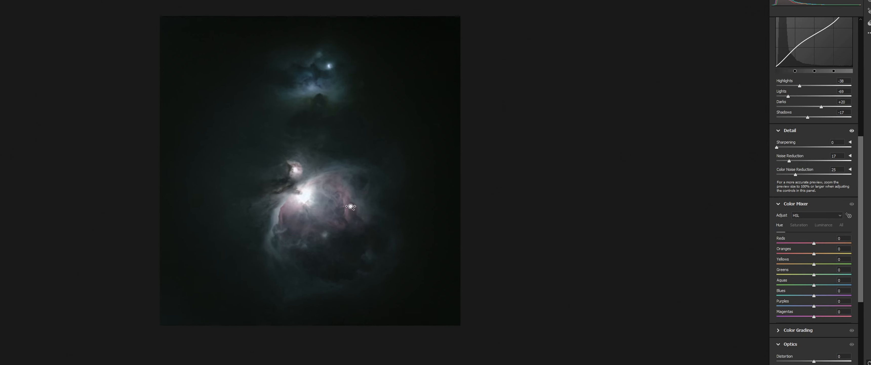
pyautogui.click(350, 206)
pyautogui.click(798, 225)
pyautogui.moveTo(812, 242)
pyautogui.mouseDown()
pyautogui.moveTo(842, 242)
pyautogui.moveTo(813, 240)
pyautogui.mouseUp()
pyautogui.moveTo(813, 317); pyautogui.dragTo(823, 304)
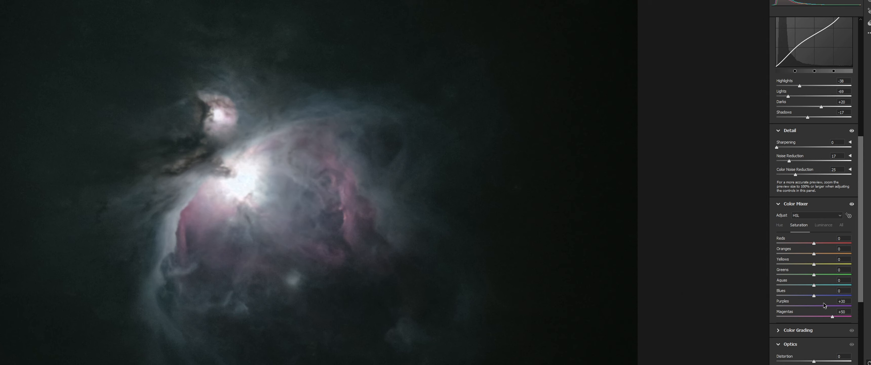
pyautogui.hotkey('ctrl', '0')
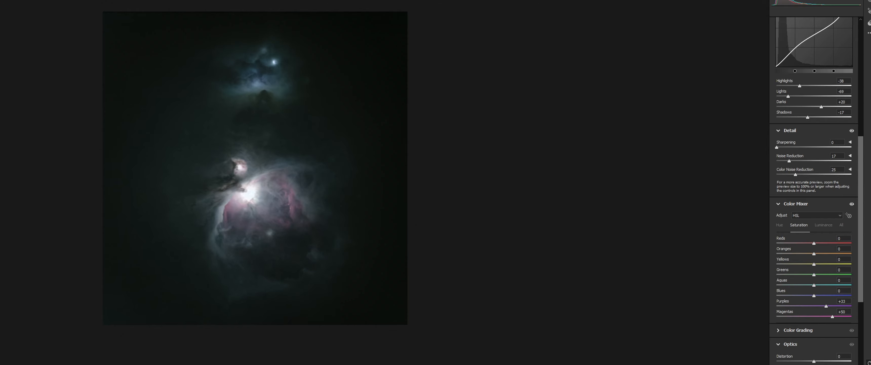
# Apply the Camera Raw edits and compare the starless image with and without the edited top layer.
pyautogui.click(851, 350)
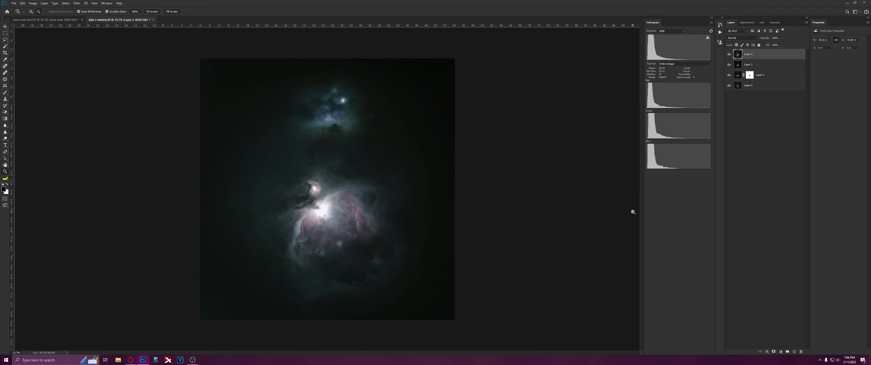
pyautogui.click(729, 54)
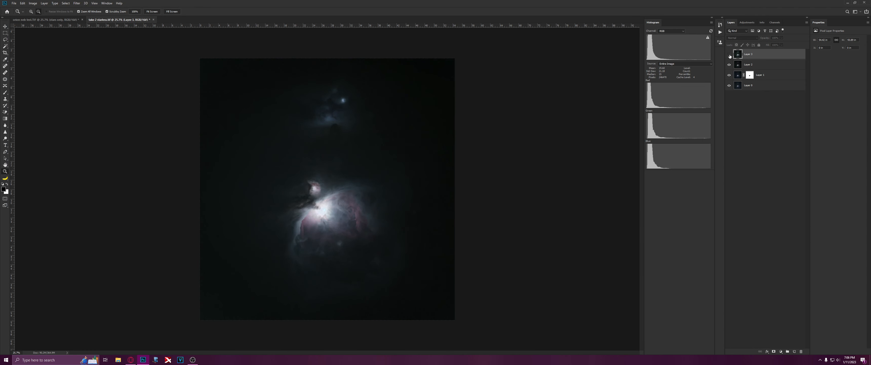
pyautogui.click(729, 55)
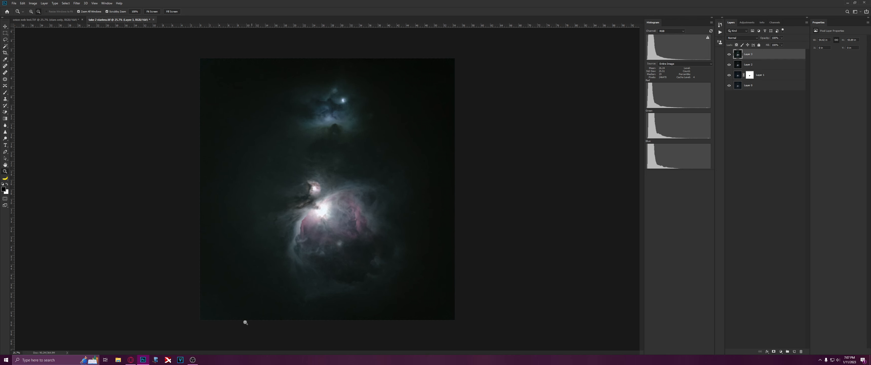
# Copy the entire stars-only layer into the starless image's document as a new top layer.
pyautogui.click(47, 20)
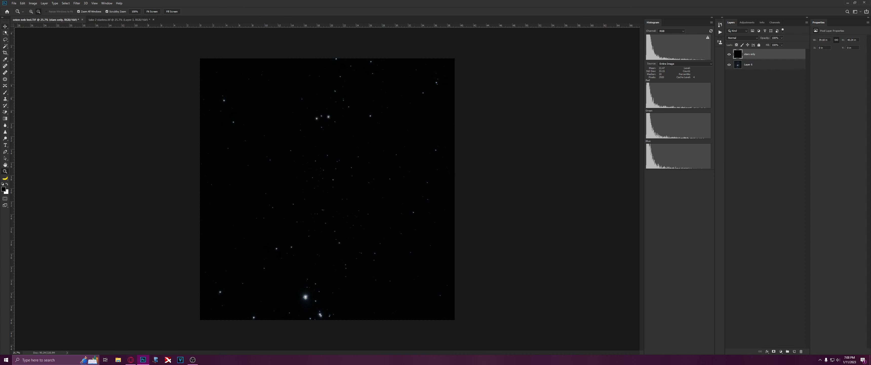
pyautogui.hotkey('ctrl', 'a')
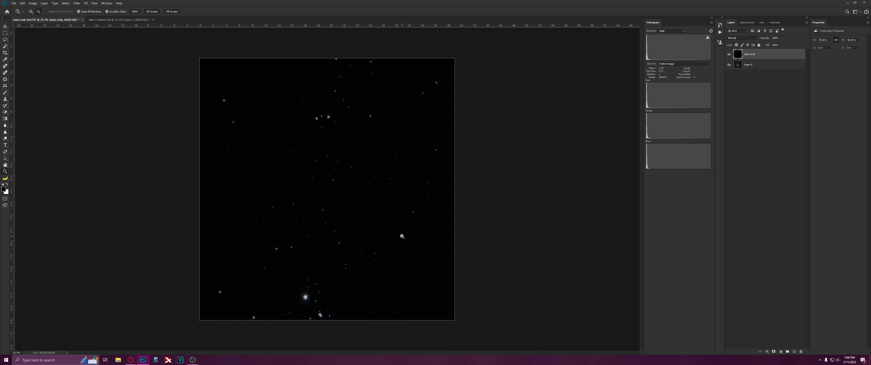
pyautogui.click(118, 20)
pyautogui.hotkey('ctrl', 'v')
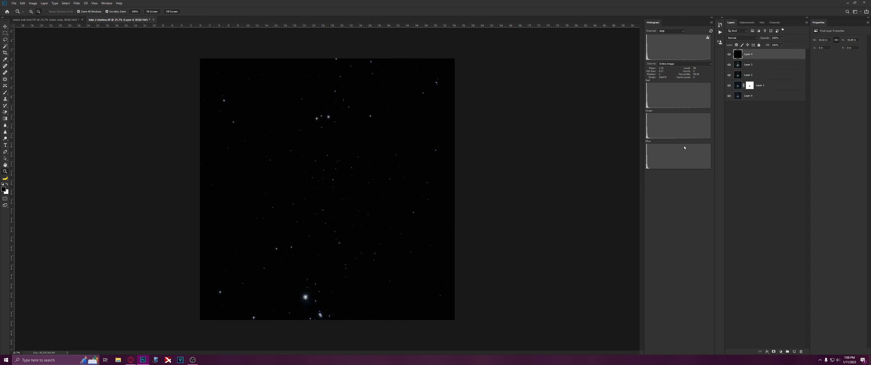
# Set the pasted star layer's blend mode to Screen and check the combined nebula image as a whole.
pyautogui.click(741, 39)
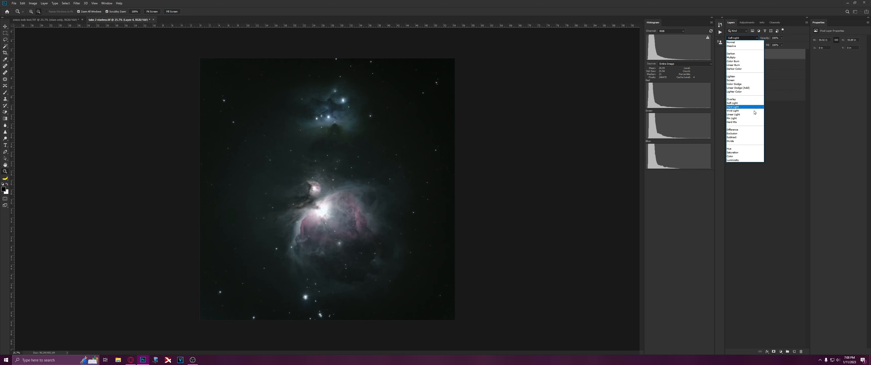
pyautogui.click(731, 81)
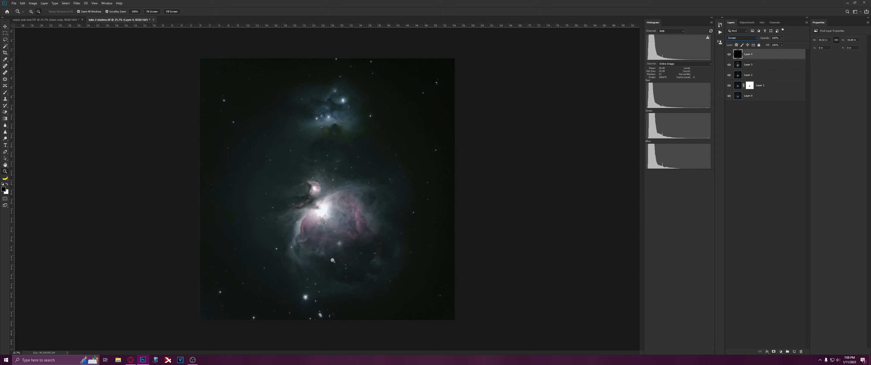
pyautogui.moveTo(333, 260); pyautogui.dragTo(385, 277)
pyautogui.moveTo(447, 188); pyautogui.dragTo(410, 188)
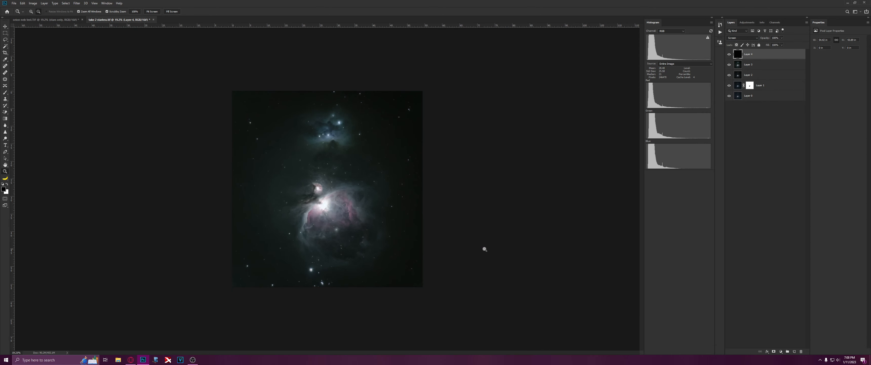
# Open the star layer in the Camera Raw filter and set its highlights to +12.
pyautogui.hotkey('ctrl', 'shift', 'a')
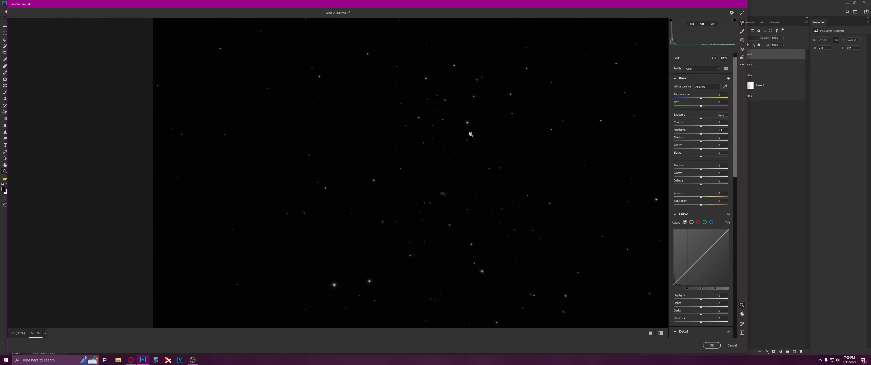
pyautogui.click(470, 134)
pyautogui.moveTo(702, 134); pyautogui.dragTo(708, 135)
pyautogui.scroll(-6, 561, 158)
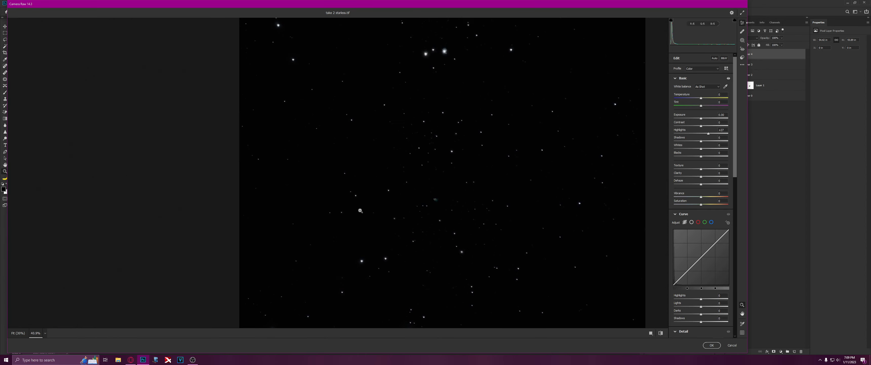
pyautogui.scroll(9, 362, 217)
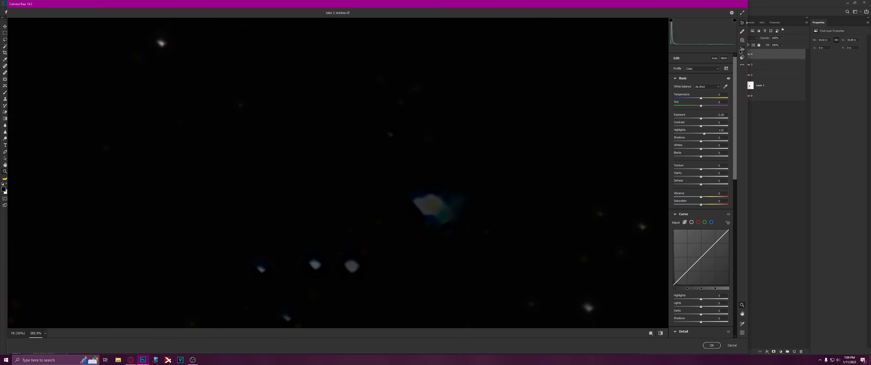
# Heal away the coloured smudge above the three close stars, sampling its last remnant from empty black sky.
pyautogui.click(743, 41)
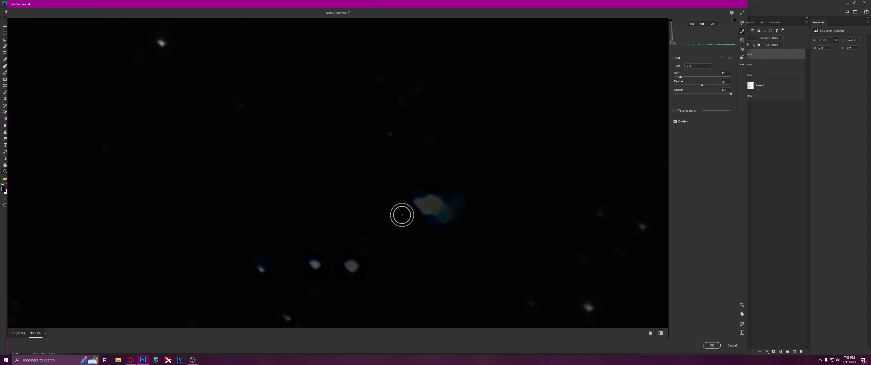
pyautogui.moveTo(428, 207)
pyautogui.mouseDown()
pyautogui.moveTo(434, 191)
pyautogui.moveTo(460, 204)
pyautogui.moveTo(427, 205)
pyautogui.mouseUp()
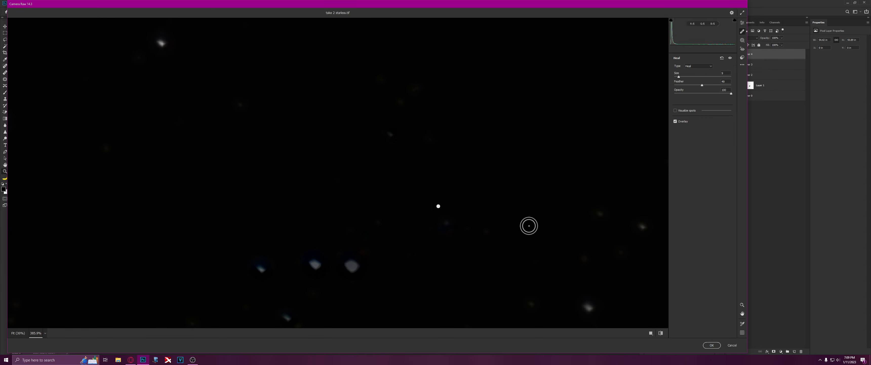
pyautogui.press(']')
pyautogui.press(']')
pyautogui.press(']')
pyautogui.click(445, 218)
pyautogui.moveTo(267, 254); pyautogui.dragTo(260, 219)
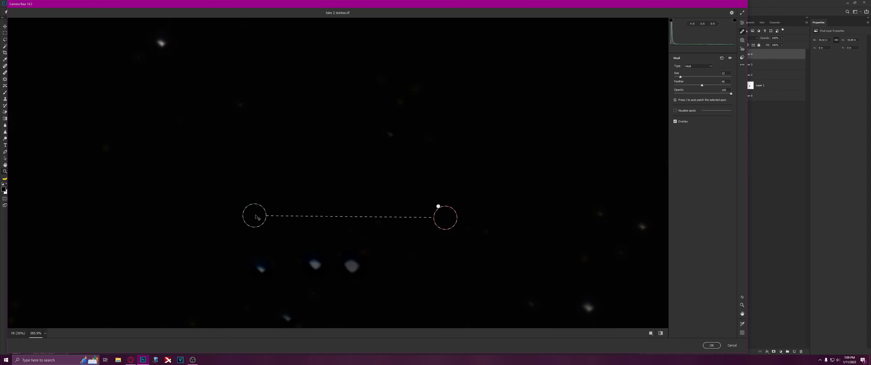
# Brush a new mask over the three close stars, raise its highlights strongly, and apply the Camera Raw edits.
pyautogui.click(742, 23)
pyautogui.scroll(-10, 432, 171)
pyautogui.scroll(-5, 346, 178)
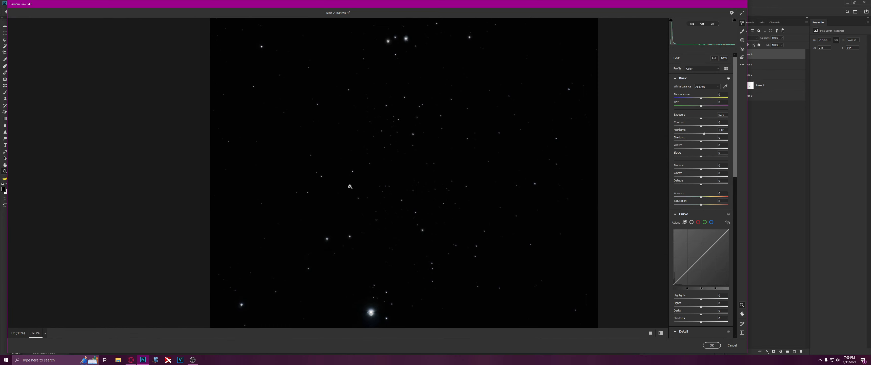
pyautogui.scroll(12, 372, 192)
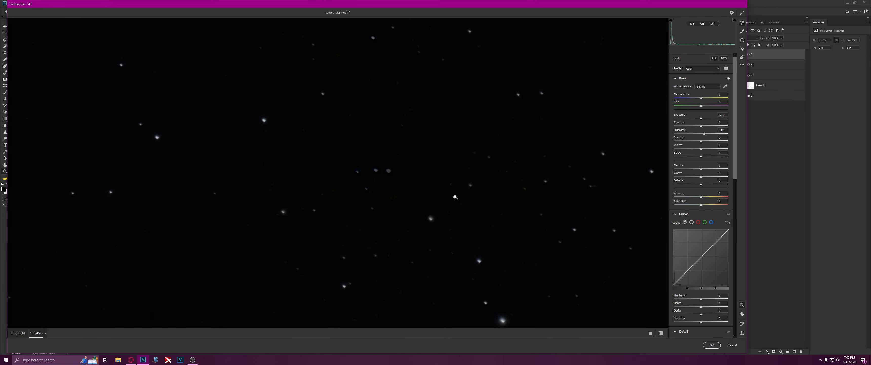
pyautogui.click(743, 39)
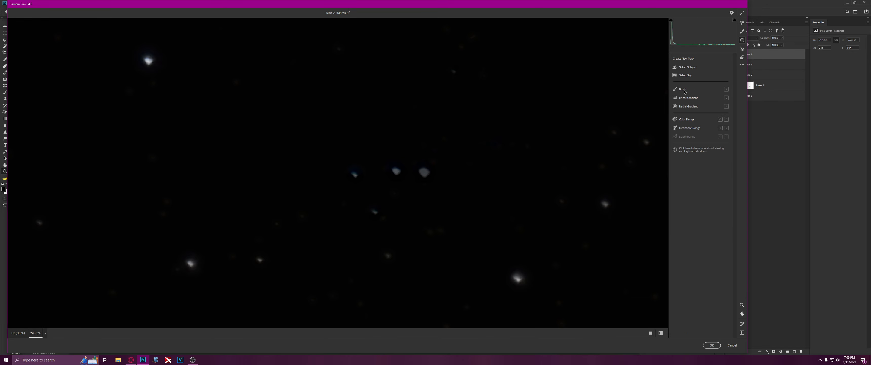
pyautogui.click(696, 89)
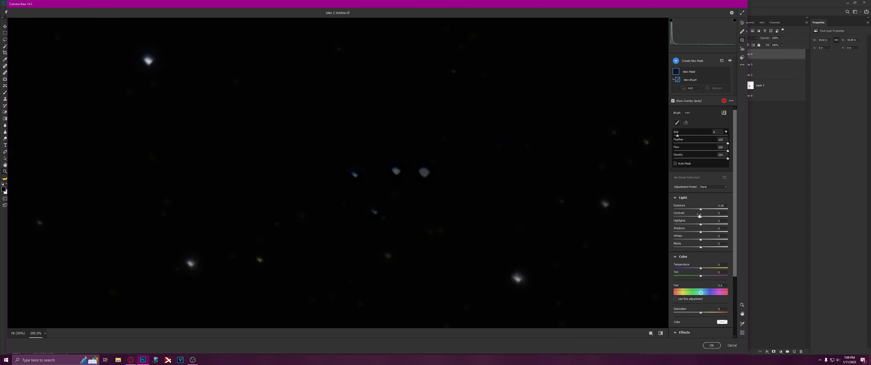
pyautogui.moveTo(364, 172); pyautogui.dragTo(480, 175)
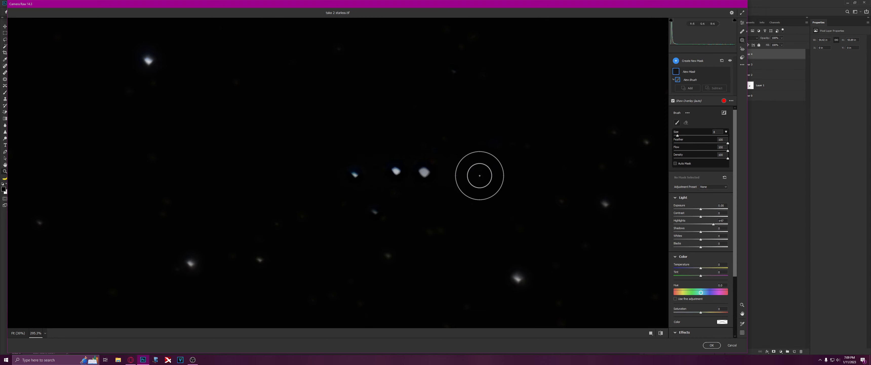
pyautogui.moveTo(713, 225)
pyautogui.mouseDown()
pyautogui.moveTo(700, 225)
pyautogui.moveTo(720, 225)
pyautogui.mouseUp()
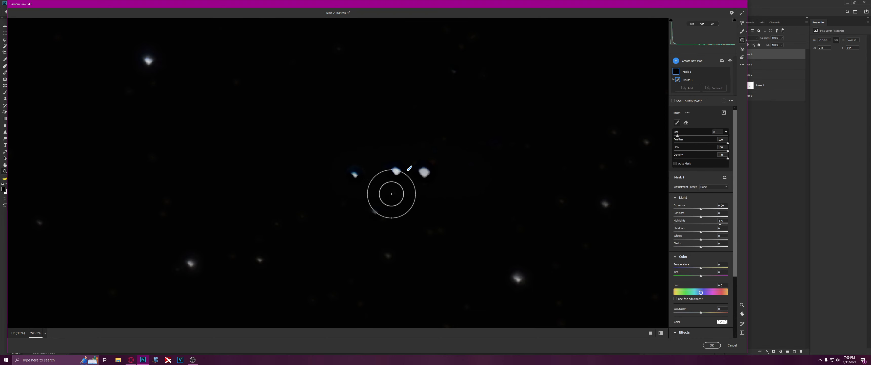
pyautogui.moveTo(720, 224); pyautogui.dragTo(722, 224)
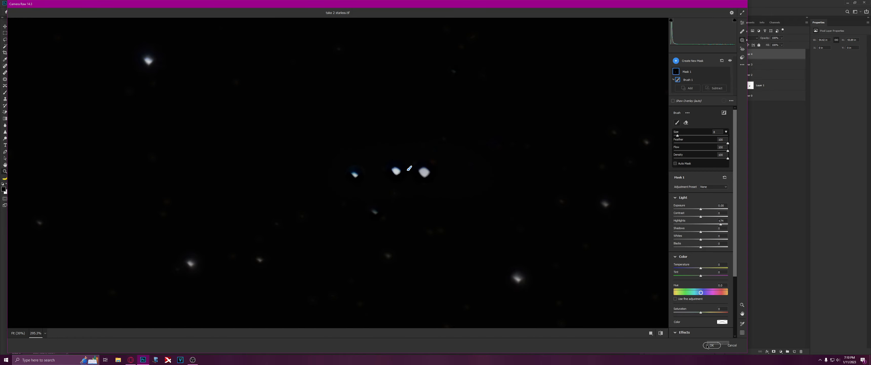
pyautogui.click(711, 345)
pyautogui.moveTo(320, 207); pyautogui.dragTo(316, 228)
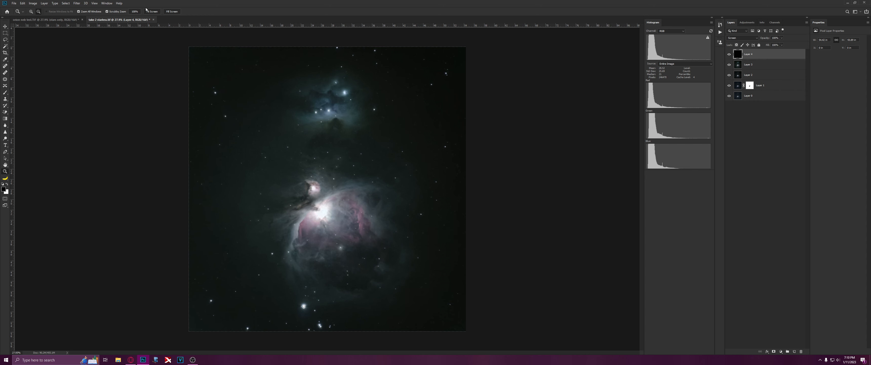
# Select all the layers and merge them into a single layer.
pyautogui.keyDown('ctrl'); pyautogui.click(758, 68); pyautogui.keyUp('ctrl')
pyautogui.rightClick(758, 69)
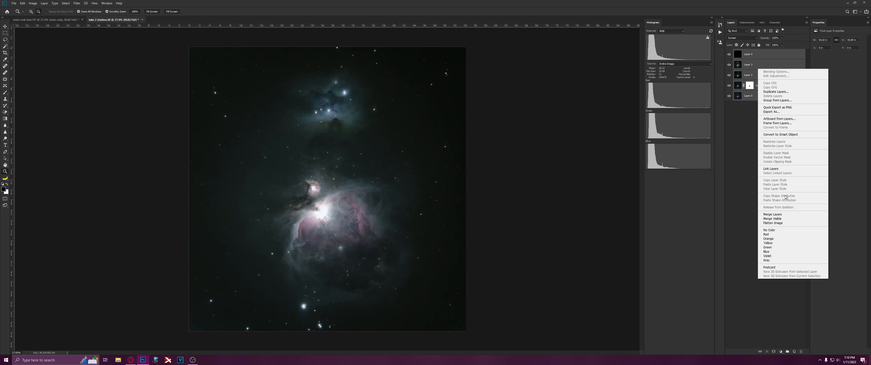
pyautogui.click(786, 216)
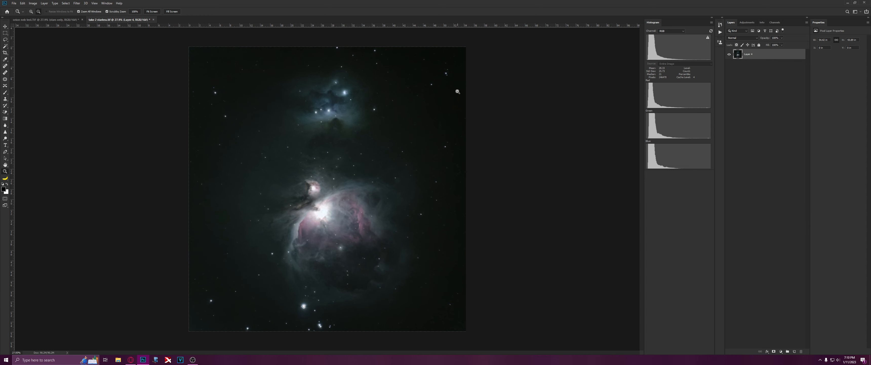
# Open the merged image in Camera Raw, warm its temperature to +7, and shift the tint towards magenta.
pyautogui.click(81, 3)
pyautogui.click(102, 34)
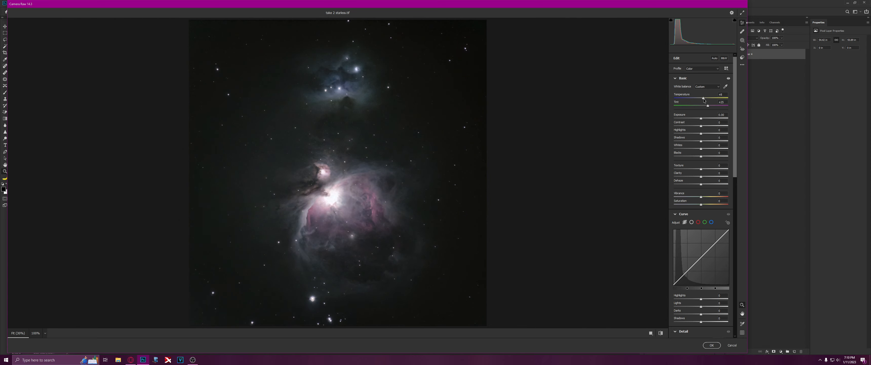
pyautogui.moveTo(704, 98); pyautogui.dragTo(707, 108)
pyautogui.moveTo(558, 16); pyautogui.dragTo(580, 6)
pyautogui.scroll(-3, 370, 199)
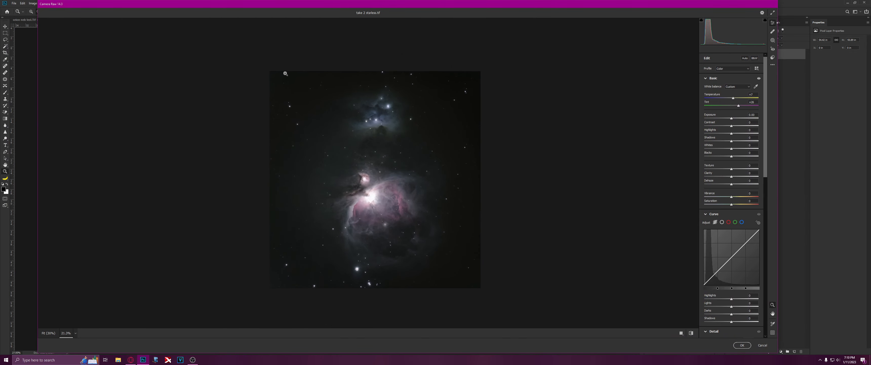
pyautogui.scroll(5, 289, 120)
pyautogui.scroll(-5, 289, 120)
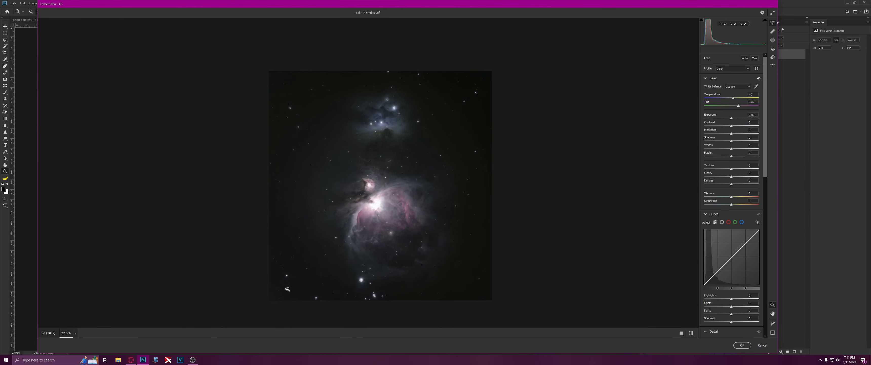
pyautogui.scroll(5, 287, 287)
pyautogui.scroll(-5, 291, 283)
# Raise vibrance to +21 along with saturation, fine-tune the parametric tone curve, and apply the Camera Raw edits.
pyautogui.scroll(-10, 721, 270)
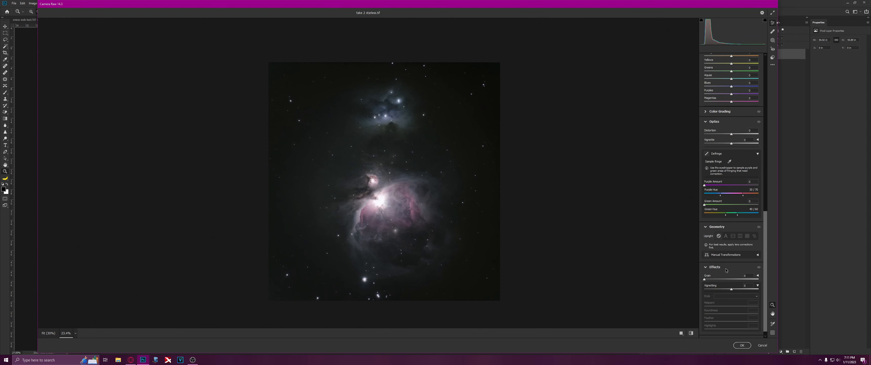
pyautogui.moveTo(732, 175)
pyautogui.mouseDown()
pyautogui.moveTo(688, 173)
pyautogui.moveTo(722, 172)
pyautogui.mouseUp()
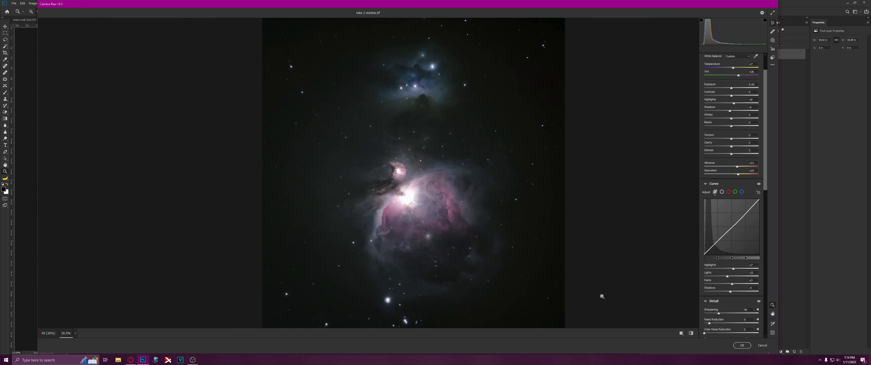
pyautogui.scroll(-3, 602, 297)
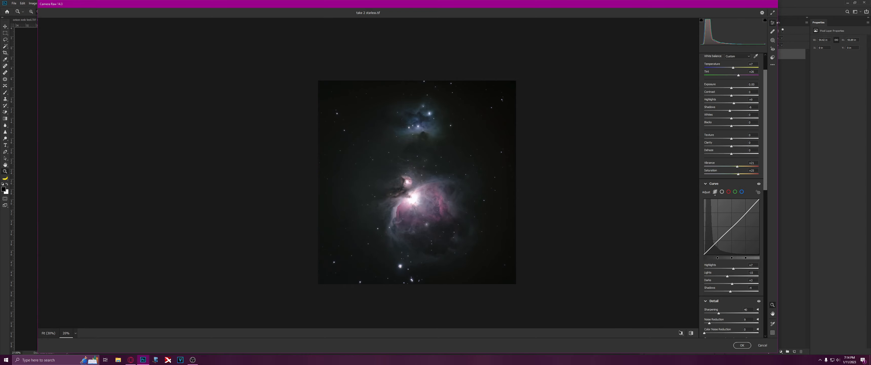
pyautogui.click(739, 346)
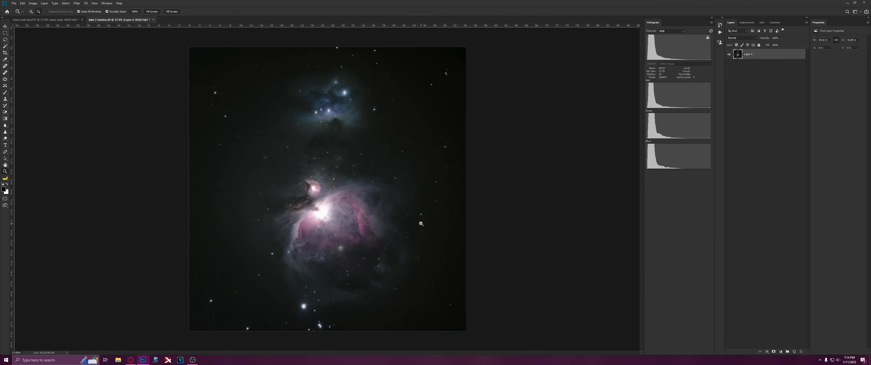
pyautogui.moveTo(388, 184); pyautogui.dragTo(362, 190)
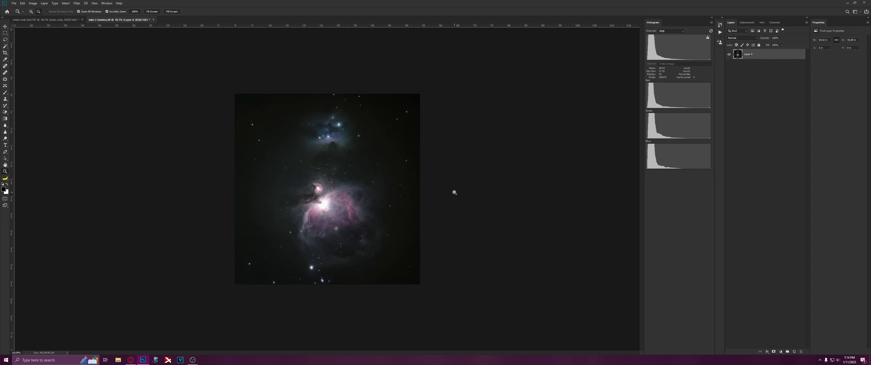